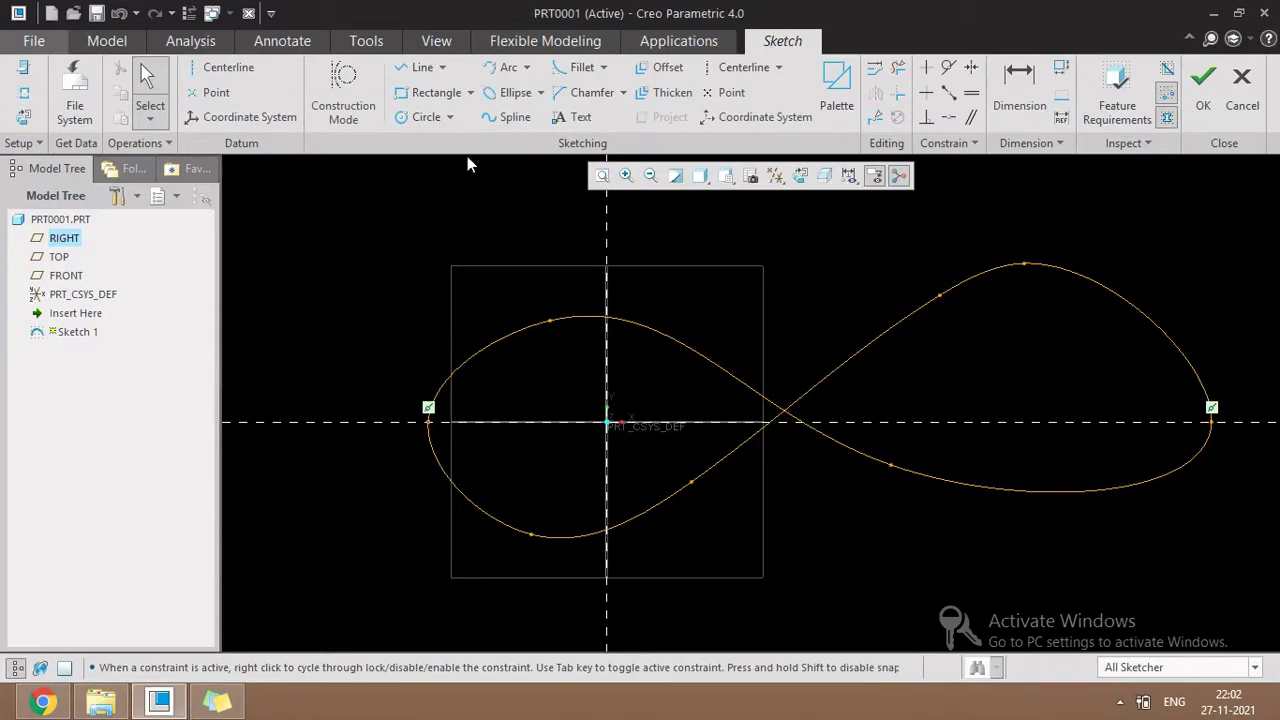
# Step: Delete the looped figure-eight spline from Sketch 1
pyautogui.click(510, 123)
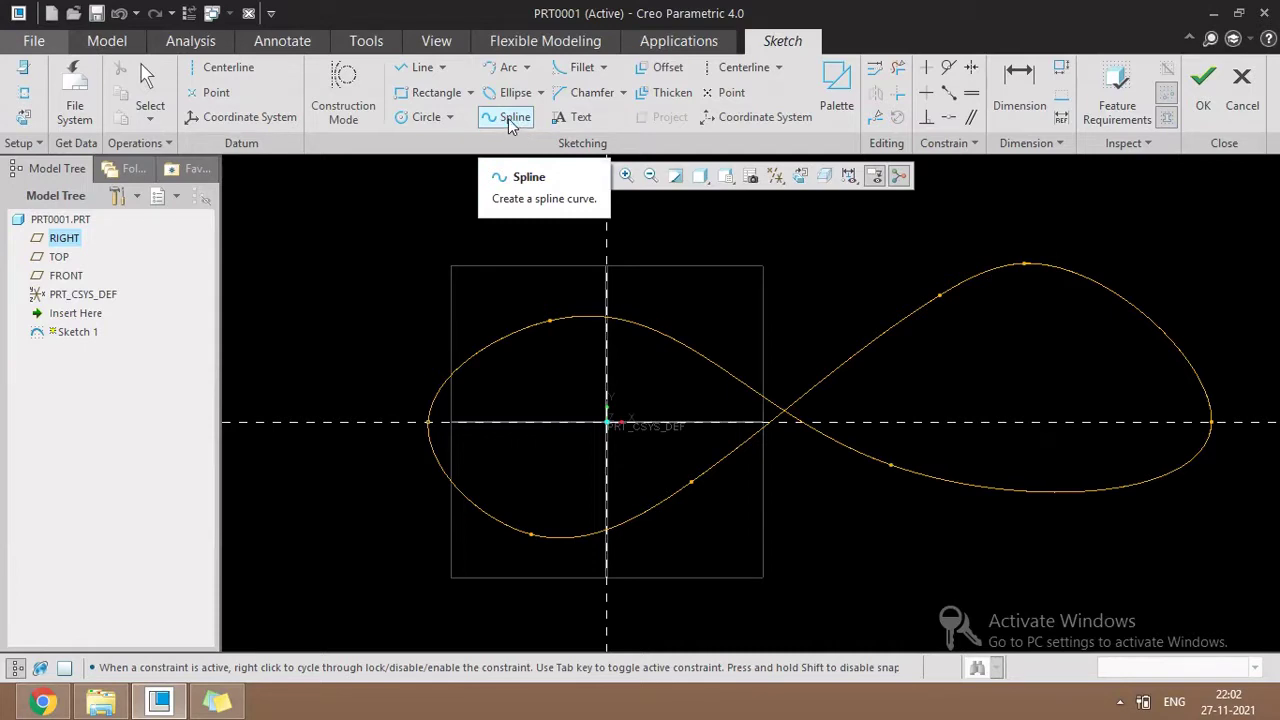
pyautogui.click(512, 122)
pyautogui.middleClick(600, 246)
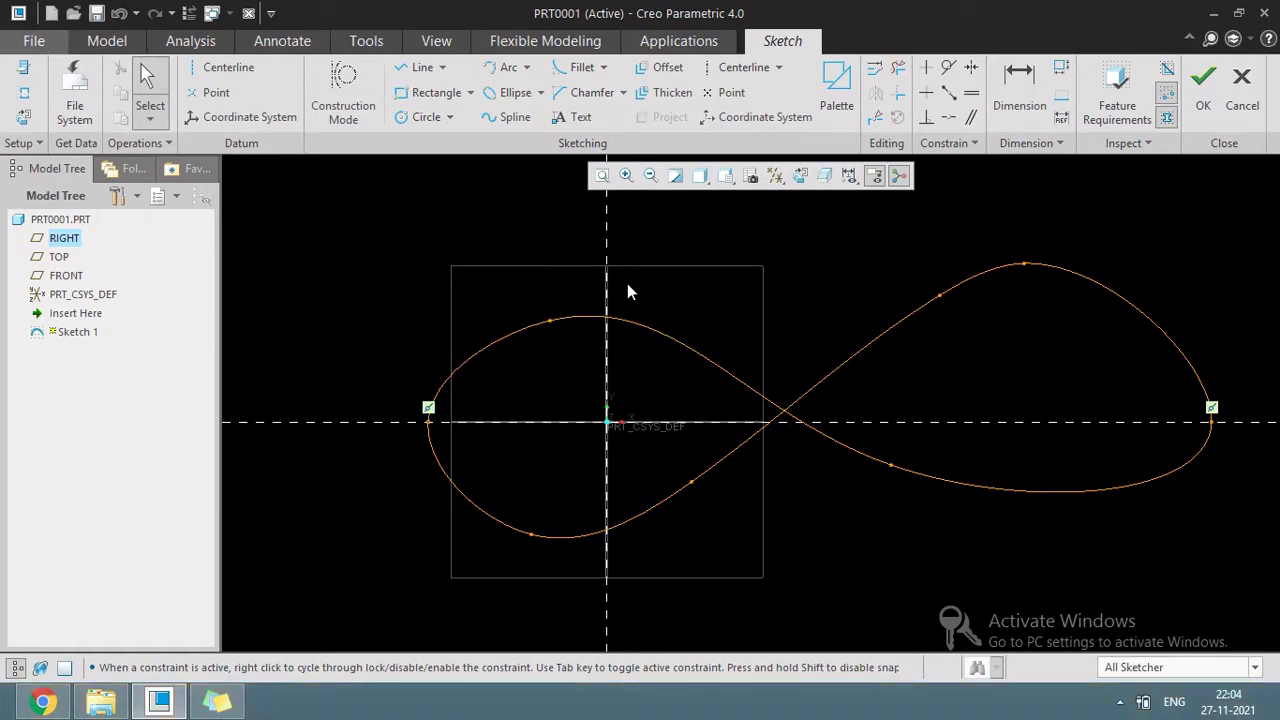
pyautogui.moveTo(380, 240)
pyautogui.mouseDown()
pyautogui.moveTo(1005, 394)
pyautogui.moveTo(1060, 420)
pyautogui.mouseUp()
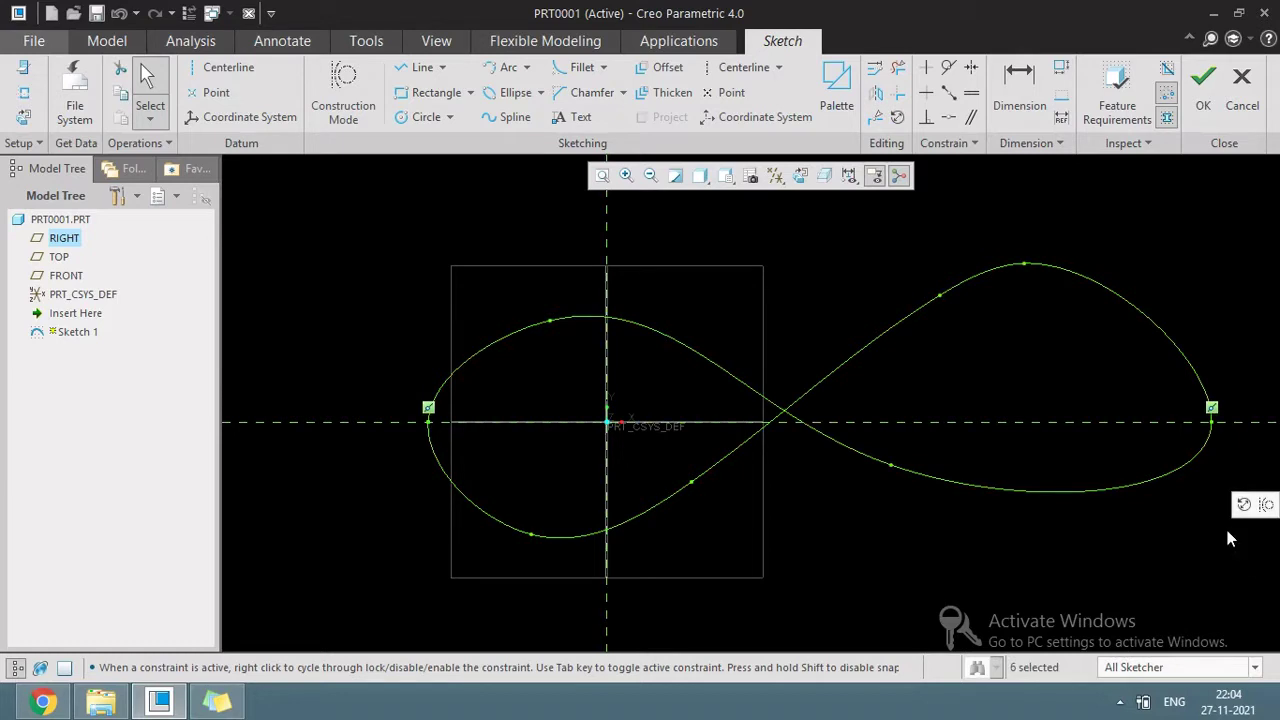
pyautogui.click(1232, 510)
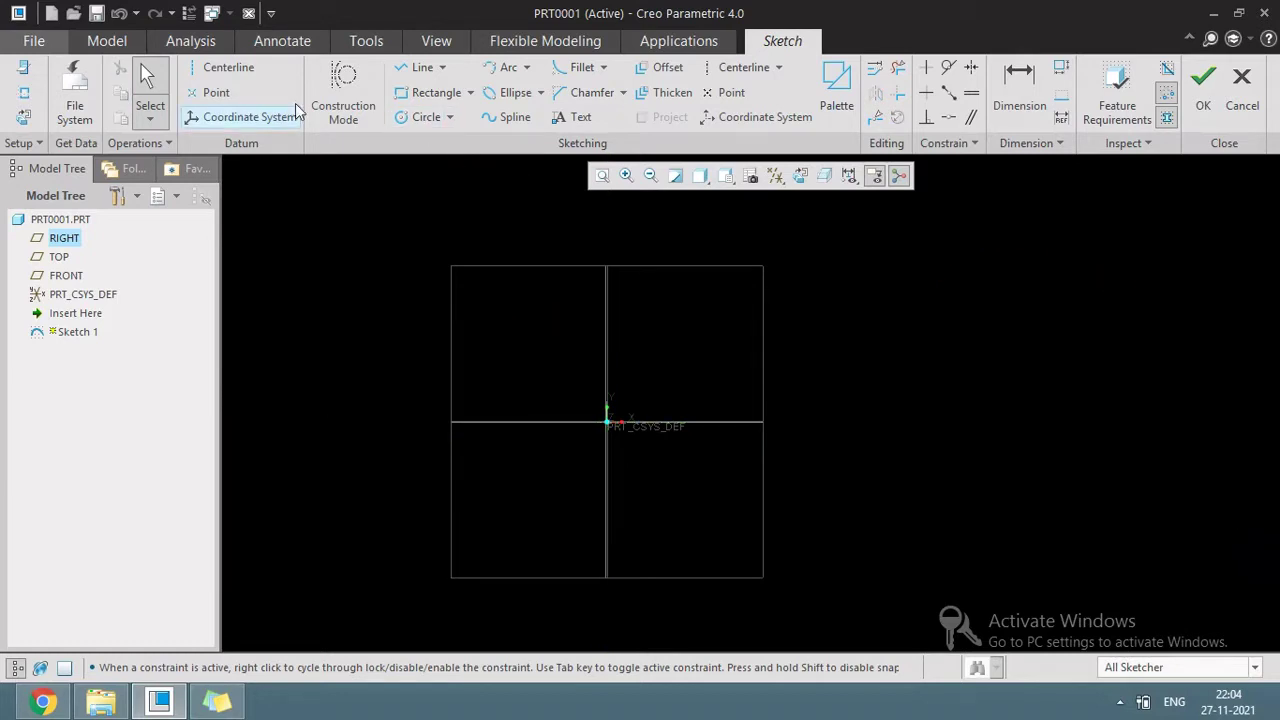
# Step: Set the RIGHT and TOP datum planes as the sketch references
pyautogui.click(23, 92)
pyautogui.click(607, 376)
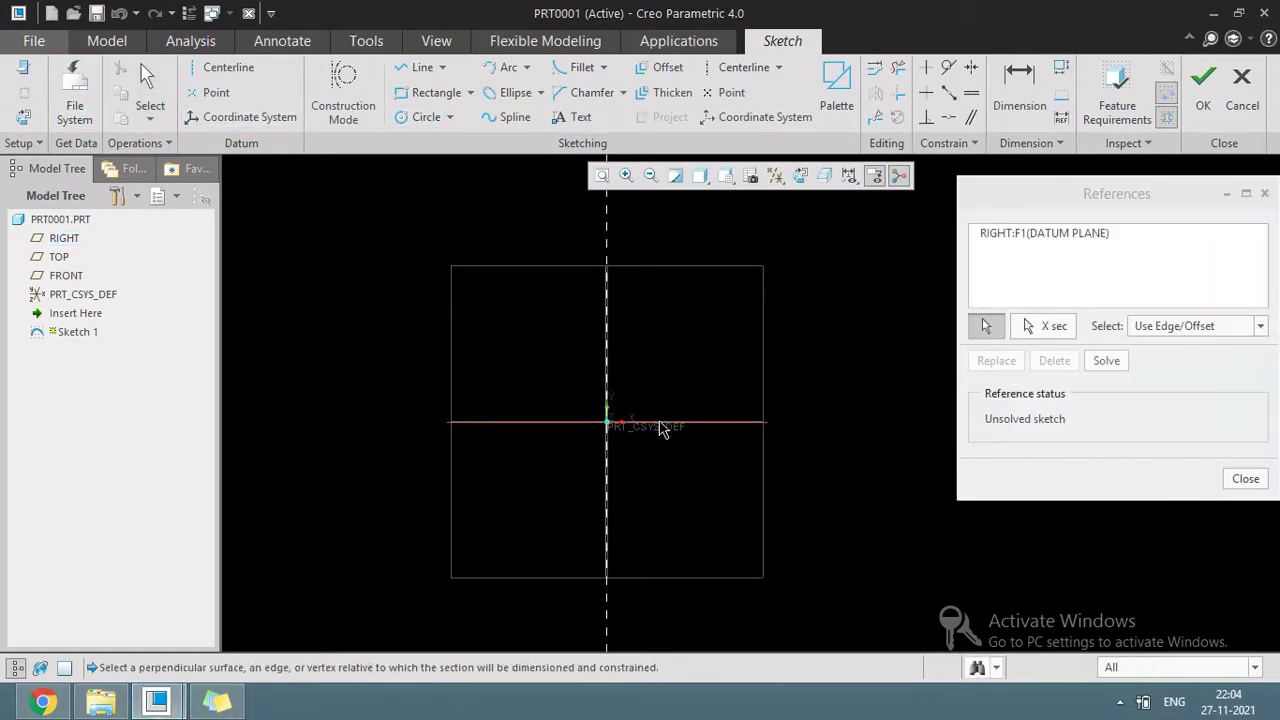
pyautogui.click(657, 423)
pyautogui.click(1245, 480)
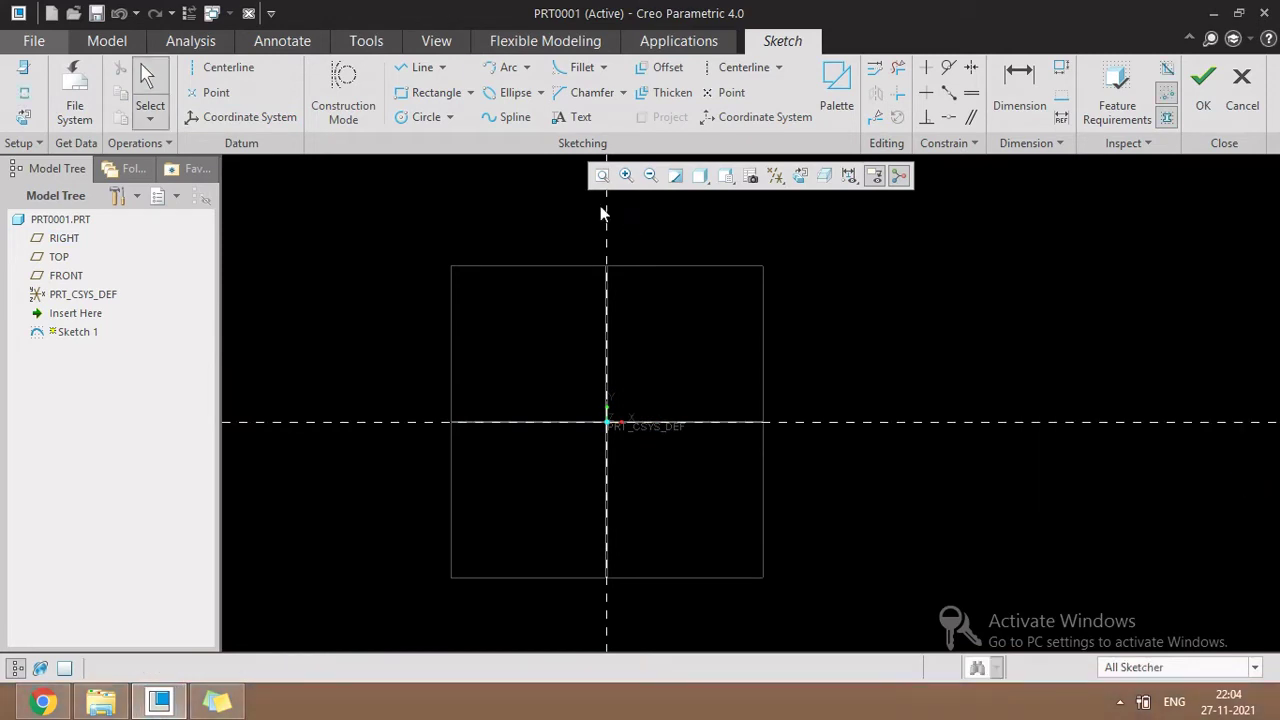
pyautogui.click(508, 117)
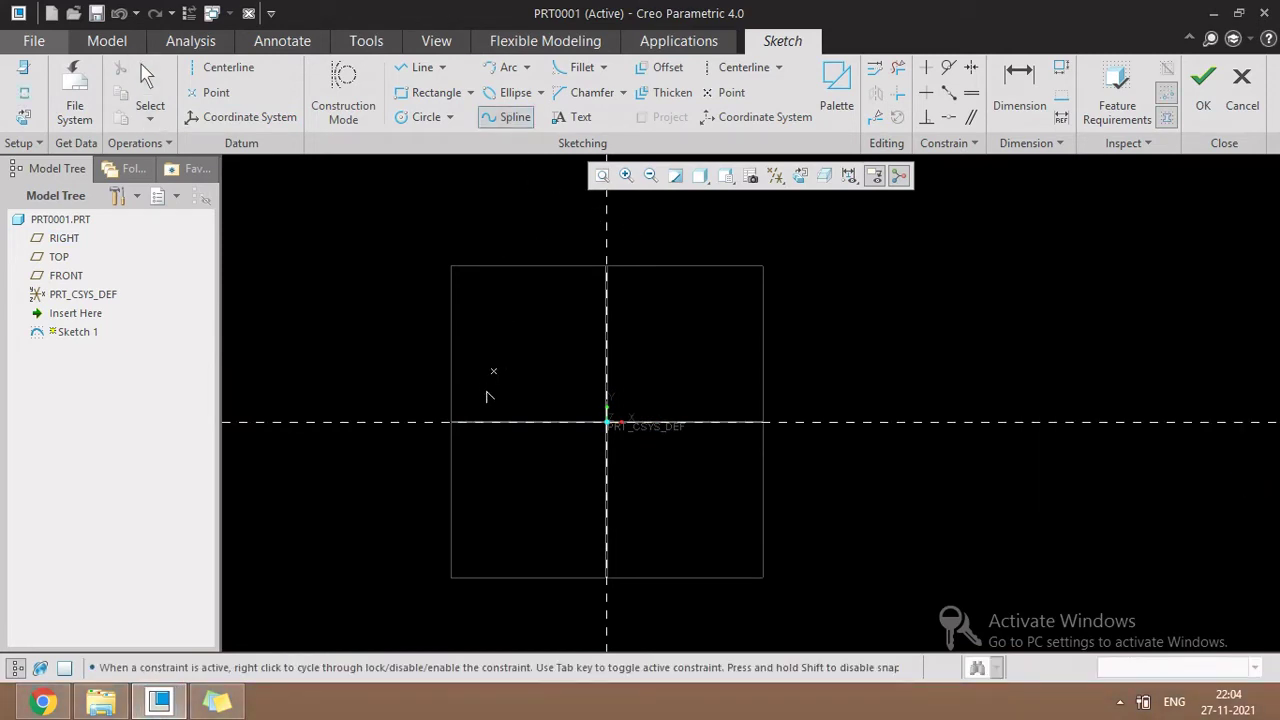
# Step: Draw a five-point wave spline from the horizontal reference, dipping below it and ending upper right
pyautogui.click(428, 421)
pyautogui.click(503, 320)
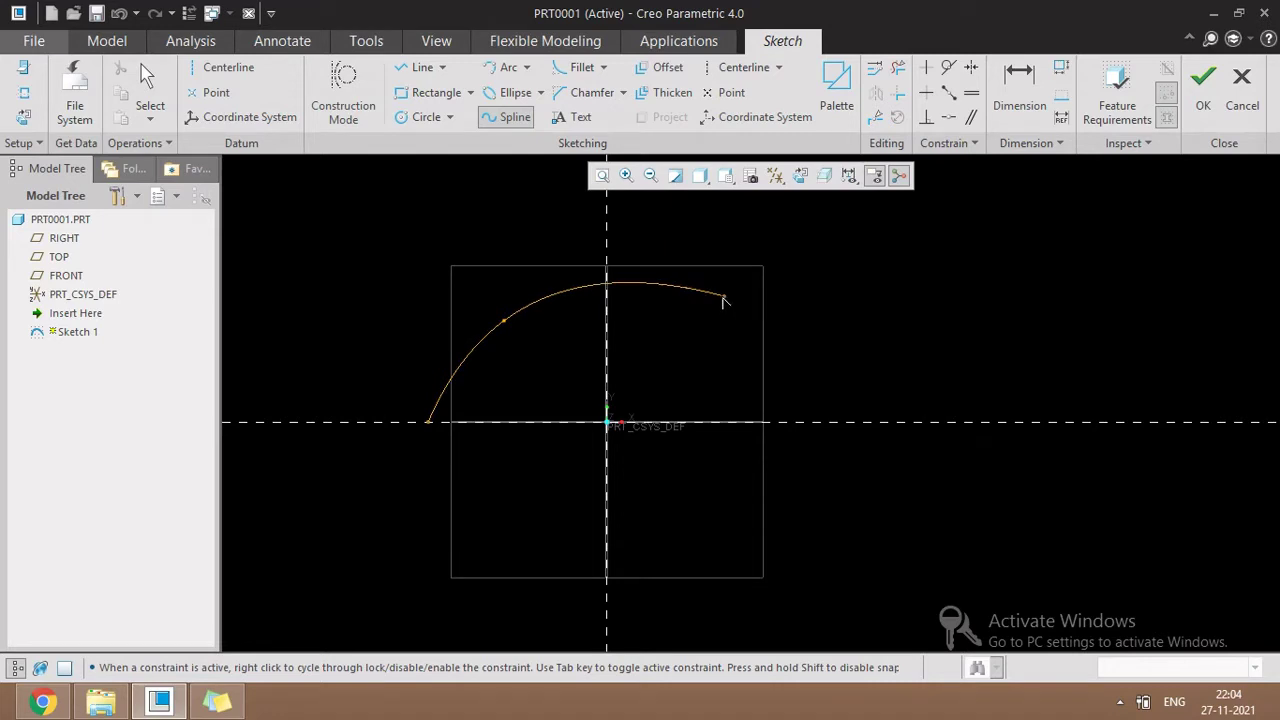
pyautogui.click(677, 334)
pyautogui.click(876, 444)
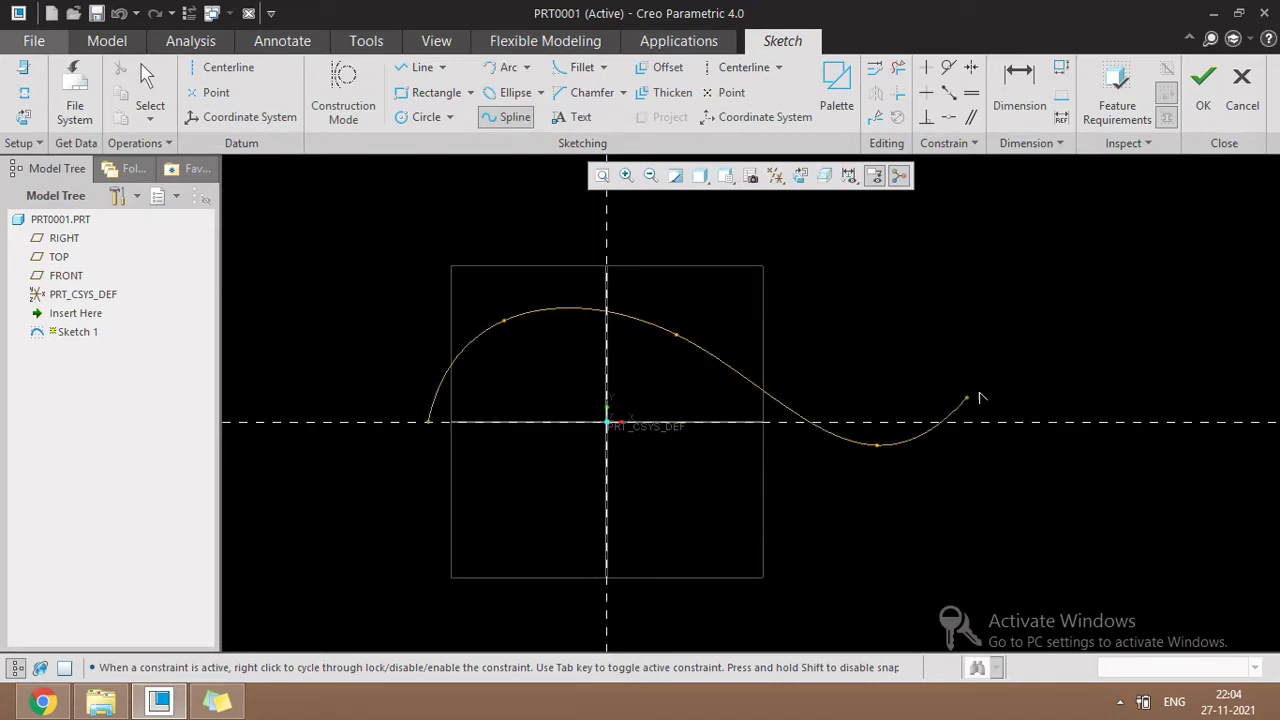
pyautogui.click(1090, 296)
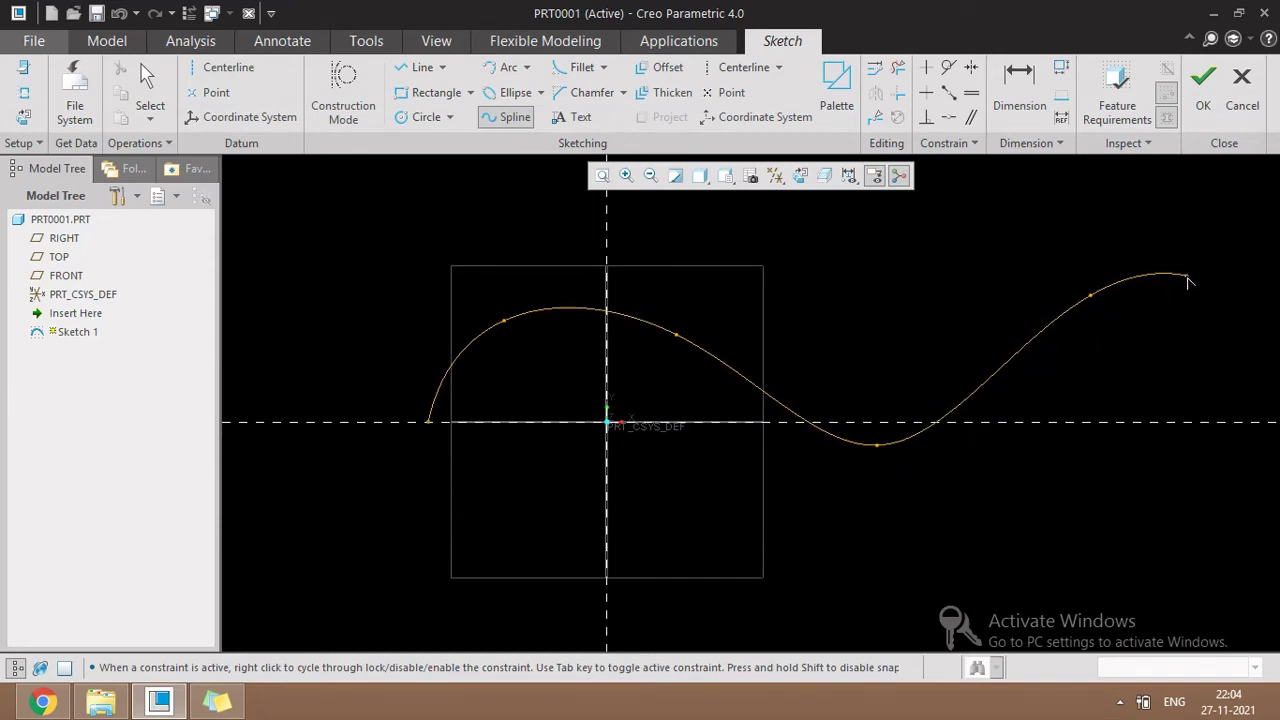
pyautogui.middleClick(1180, 278)
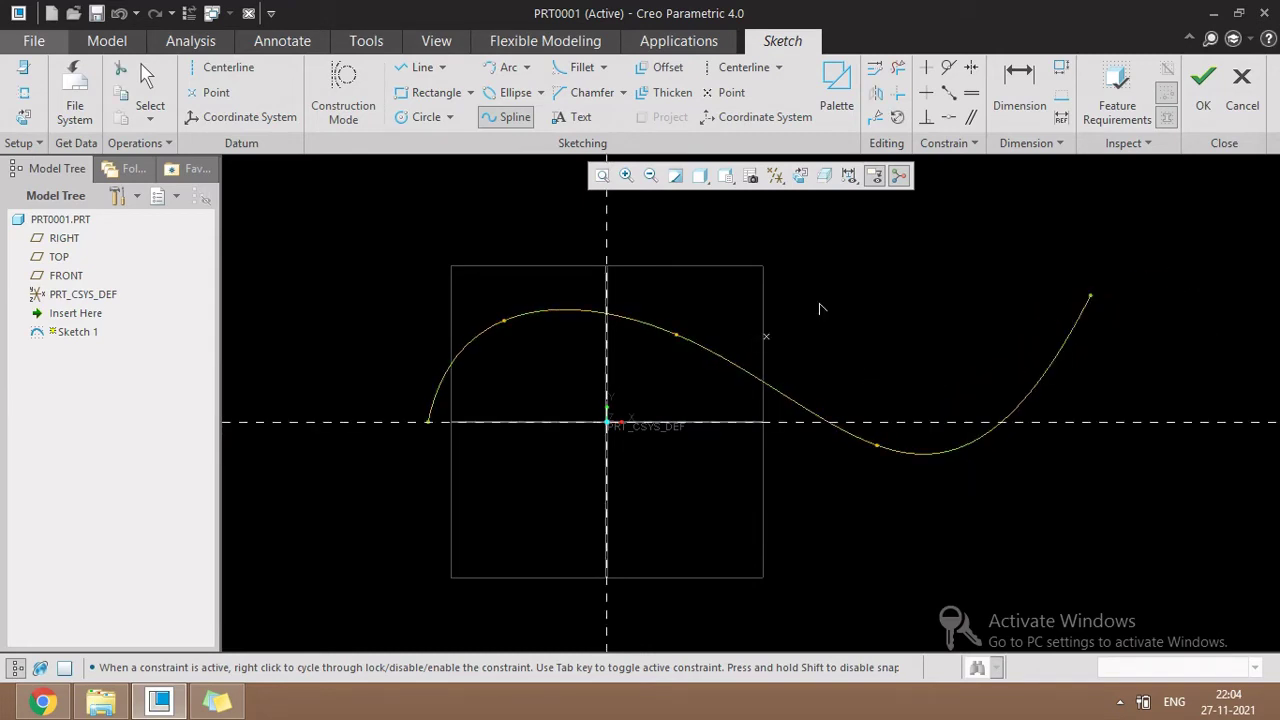
pyautogui.middleClick(870, 264)
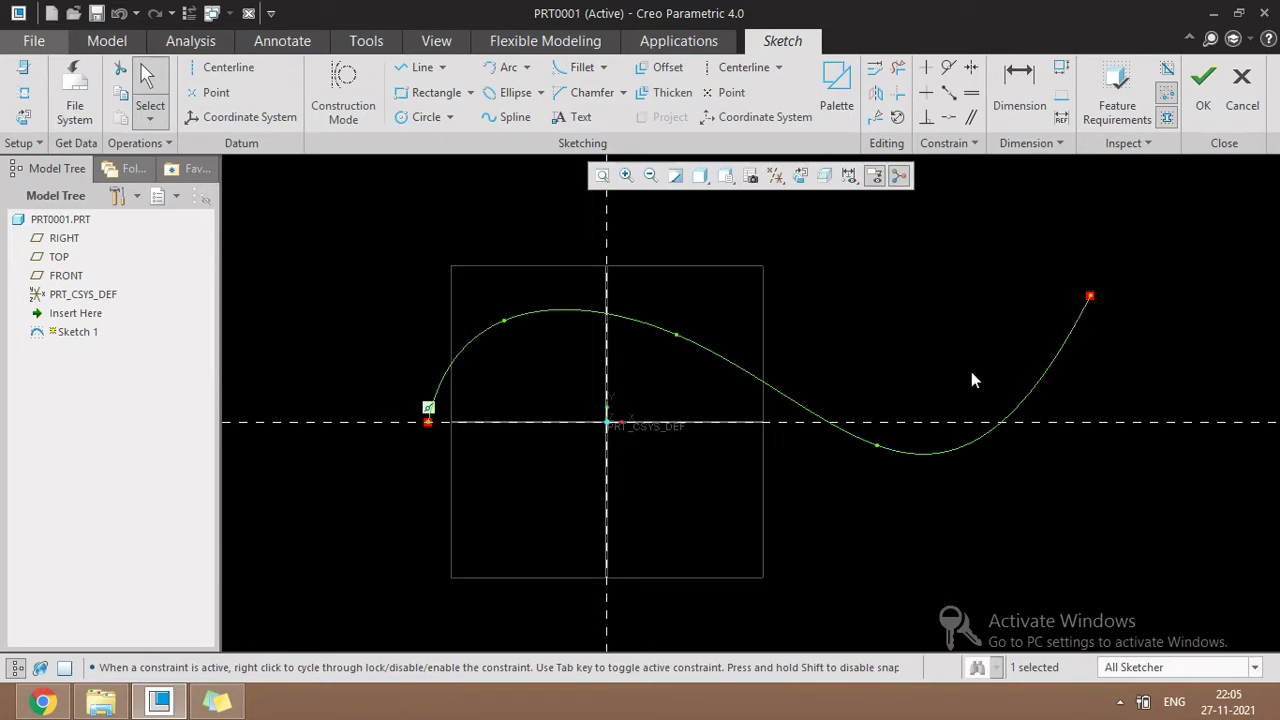
# Step: Nudge the spline's first interior point lower and turn on sketch dimension display
pyautogui.moveTo(505, 322)
pyautogui.mouseDown()
pyautogui.moveTo(520, 351)
pyautogui.moveTo(491, 323)
pyautogui.moveTo(514, 358)
pyautogui.moveTo(486, 332)
pyautogui.mouseUp()
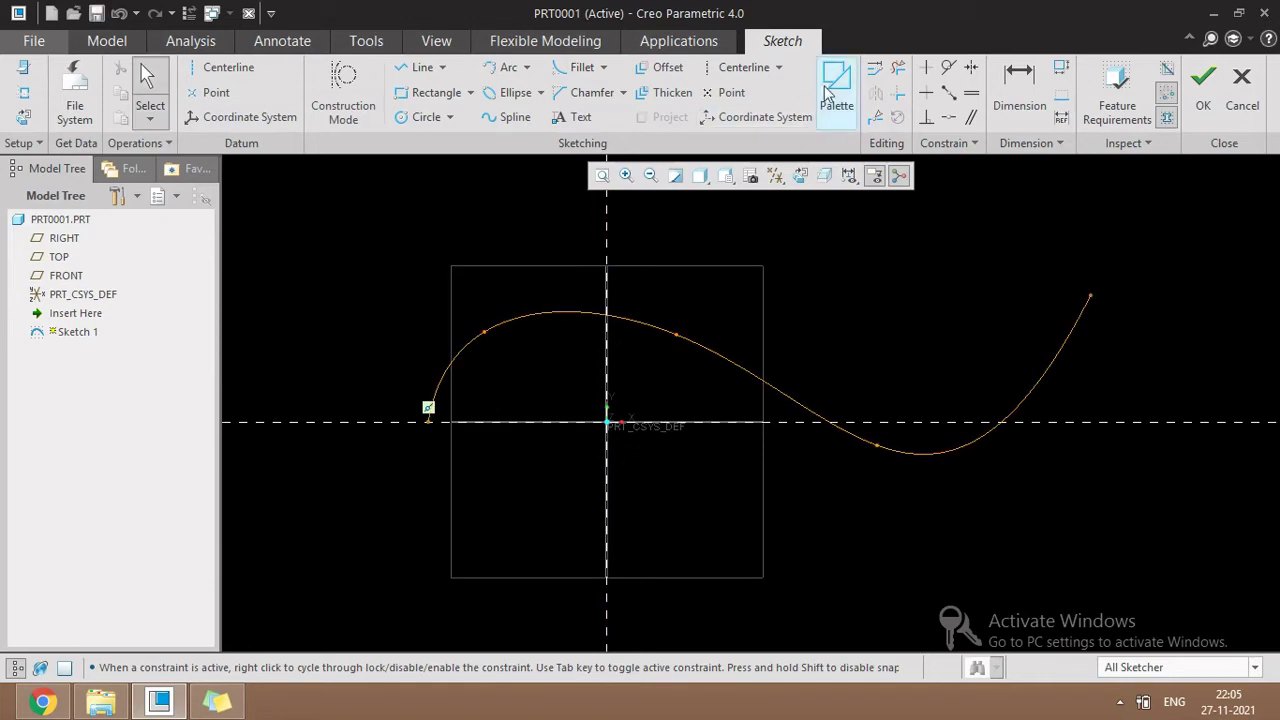
pyautogui.click(1019, 82)
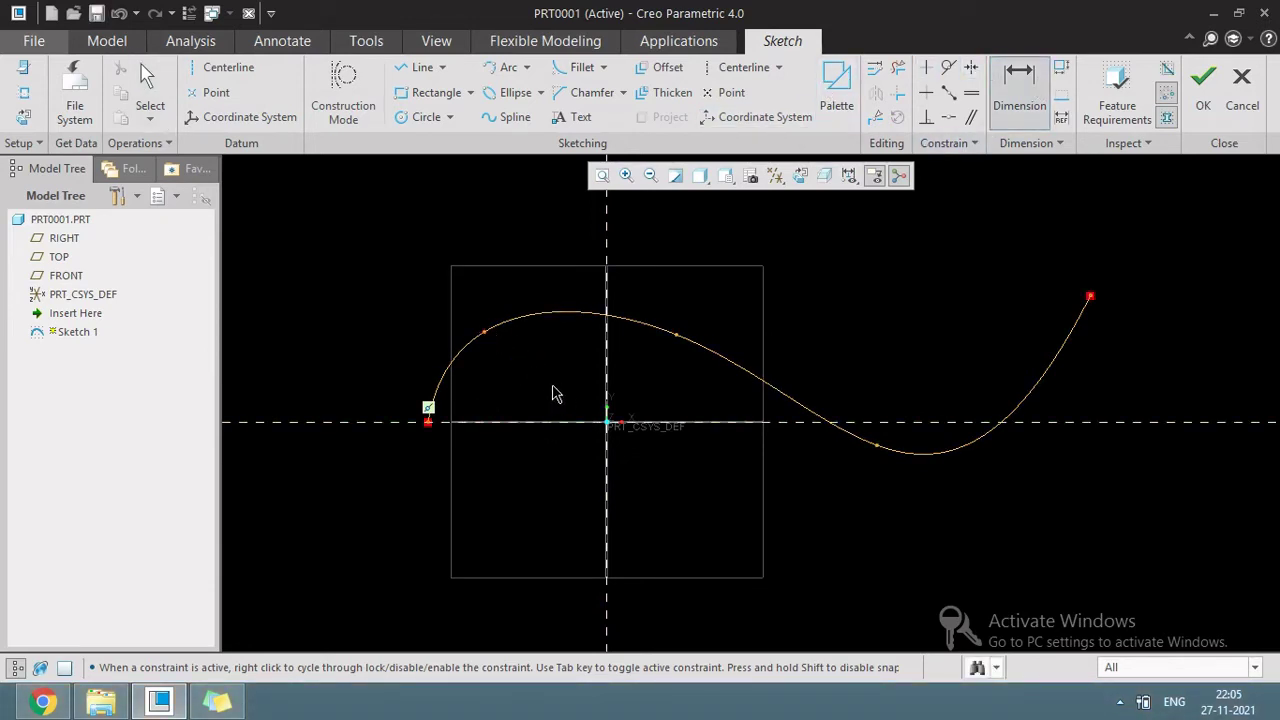
pyautogui.click(849, 175)
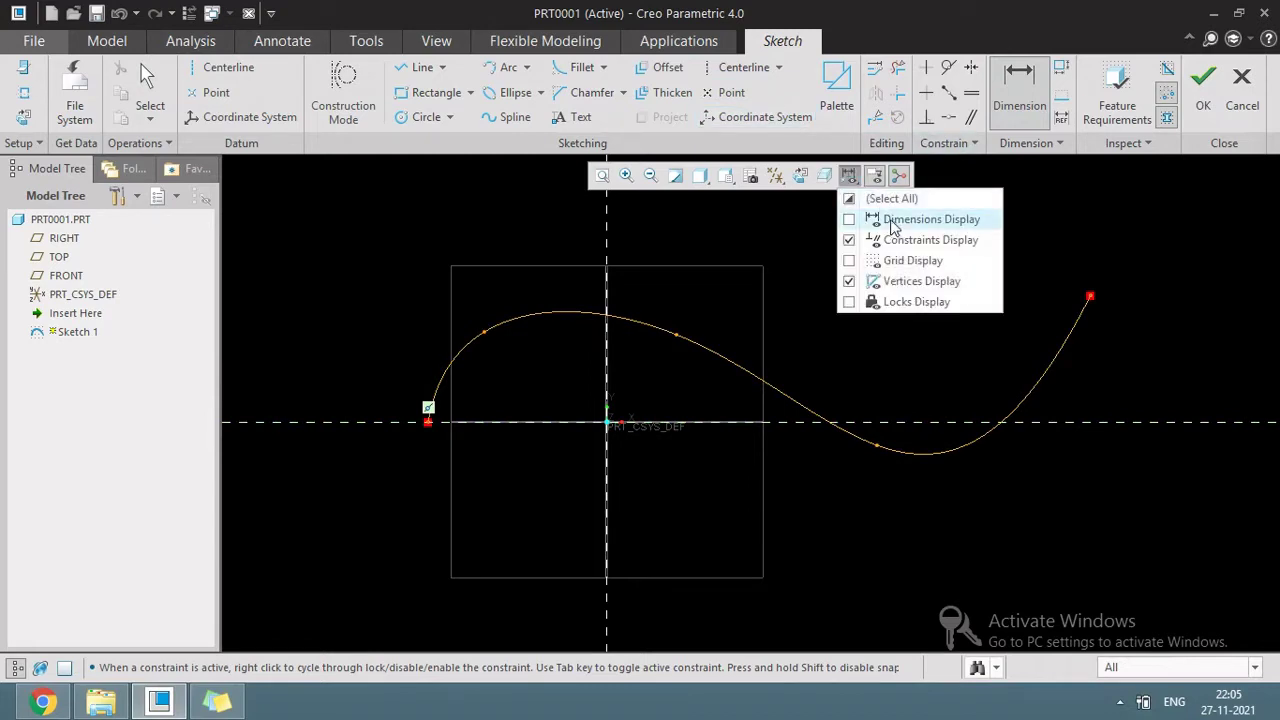
pyautogui.click(850, 219)
pyautogui.click(795, 268)
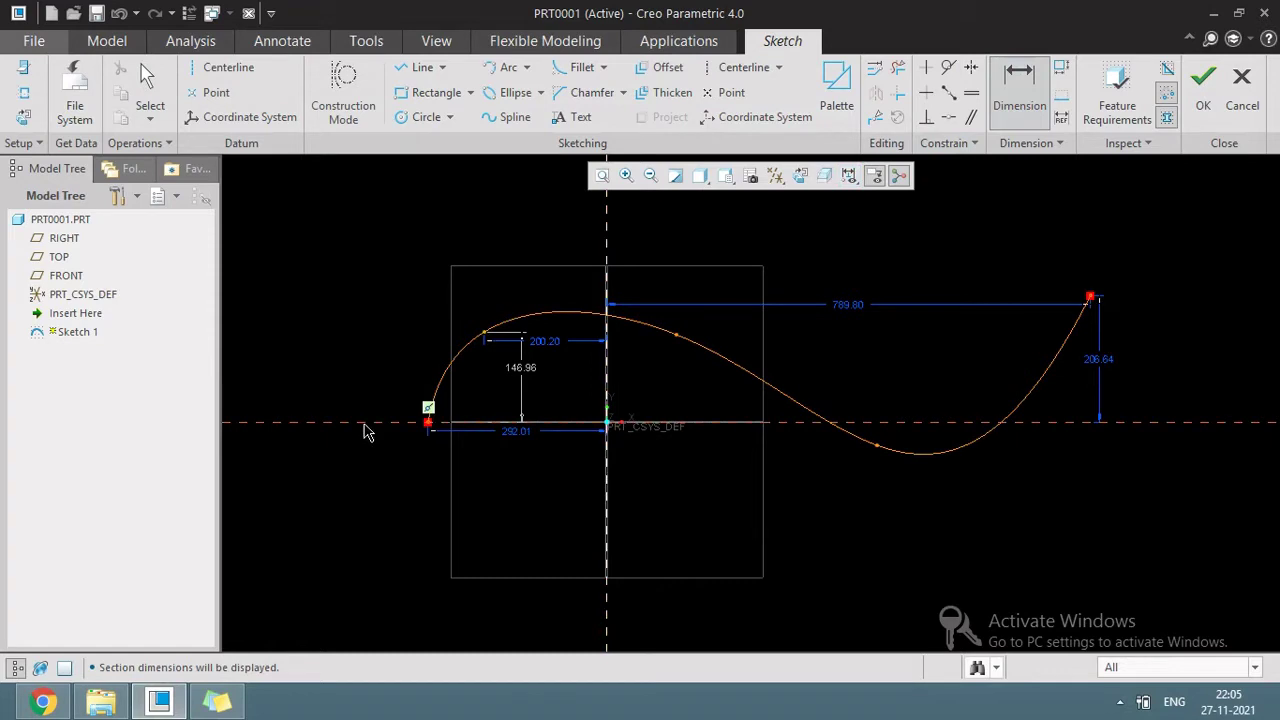
# Step: Dimension the first interior point's height, making the conflicting dimension a reference, and set it to 150
pyautogui.middleClick(396, 328)
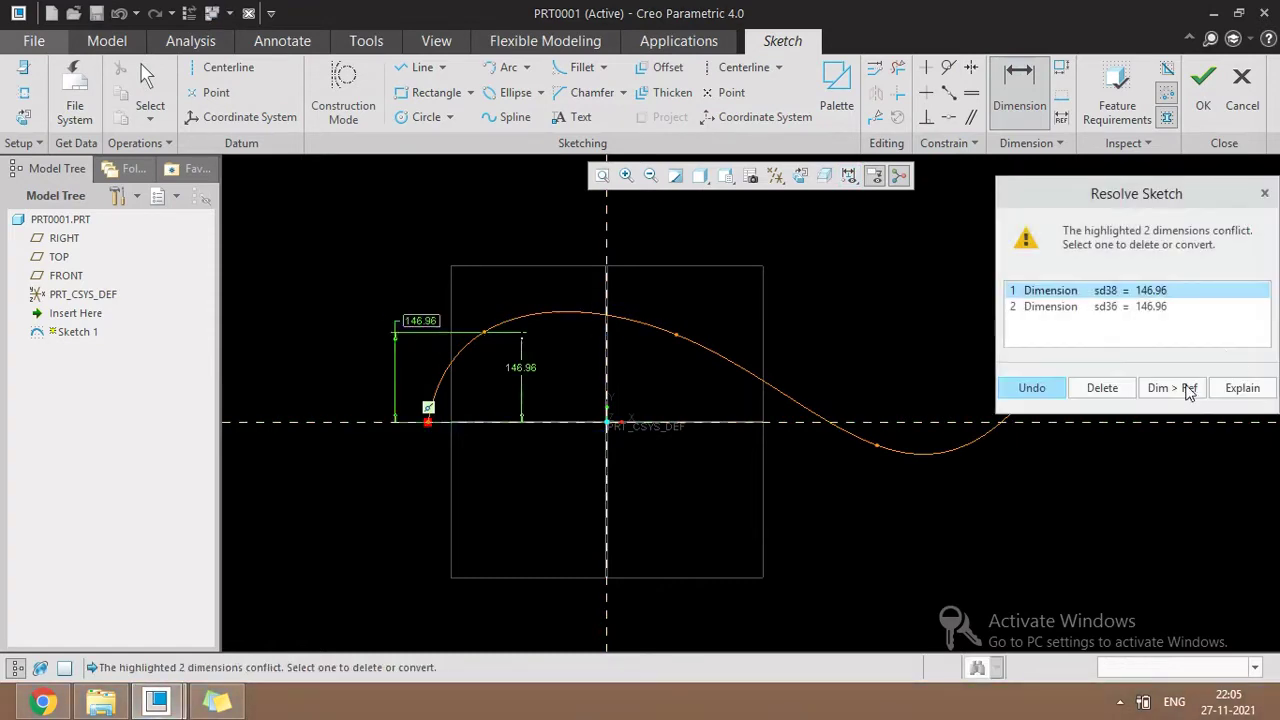
pyautogui.click(1181, 387)
pyautogui.middleClick(774, 336)
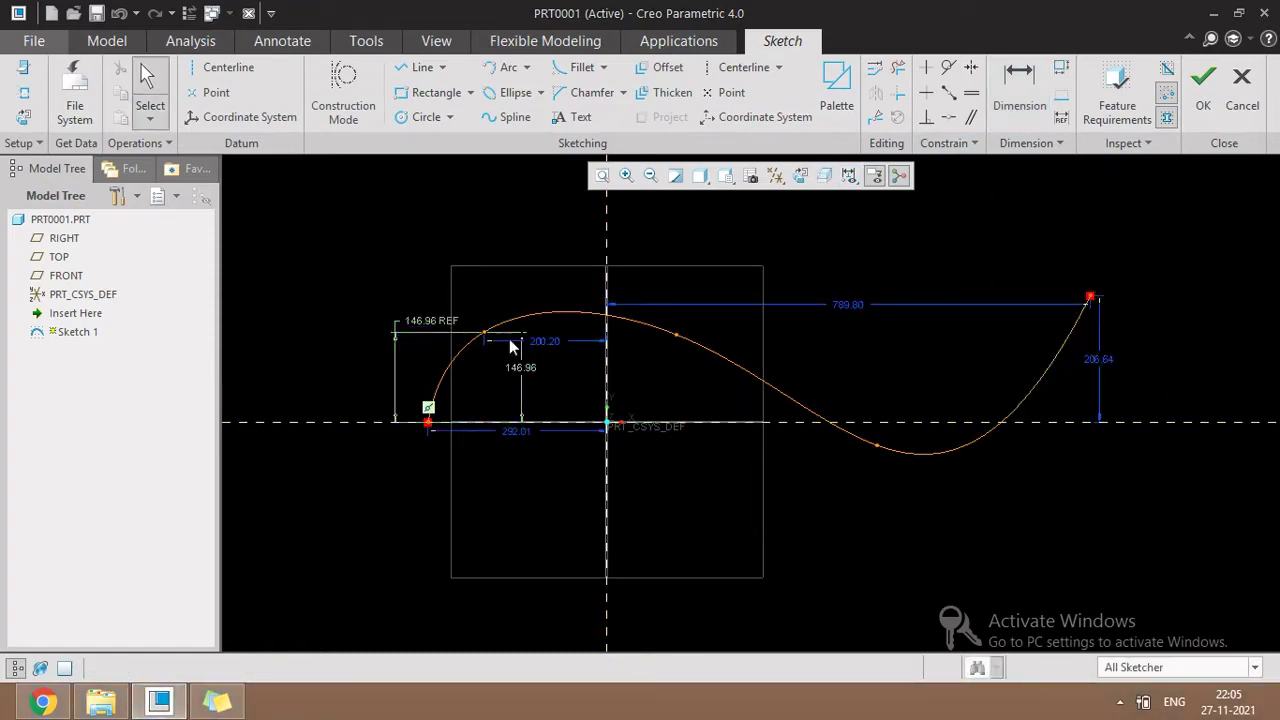
pyautogui.doubleClick(522, 367)
pyautogui.write('150')
pyautogui.press('Return')
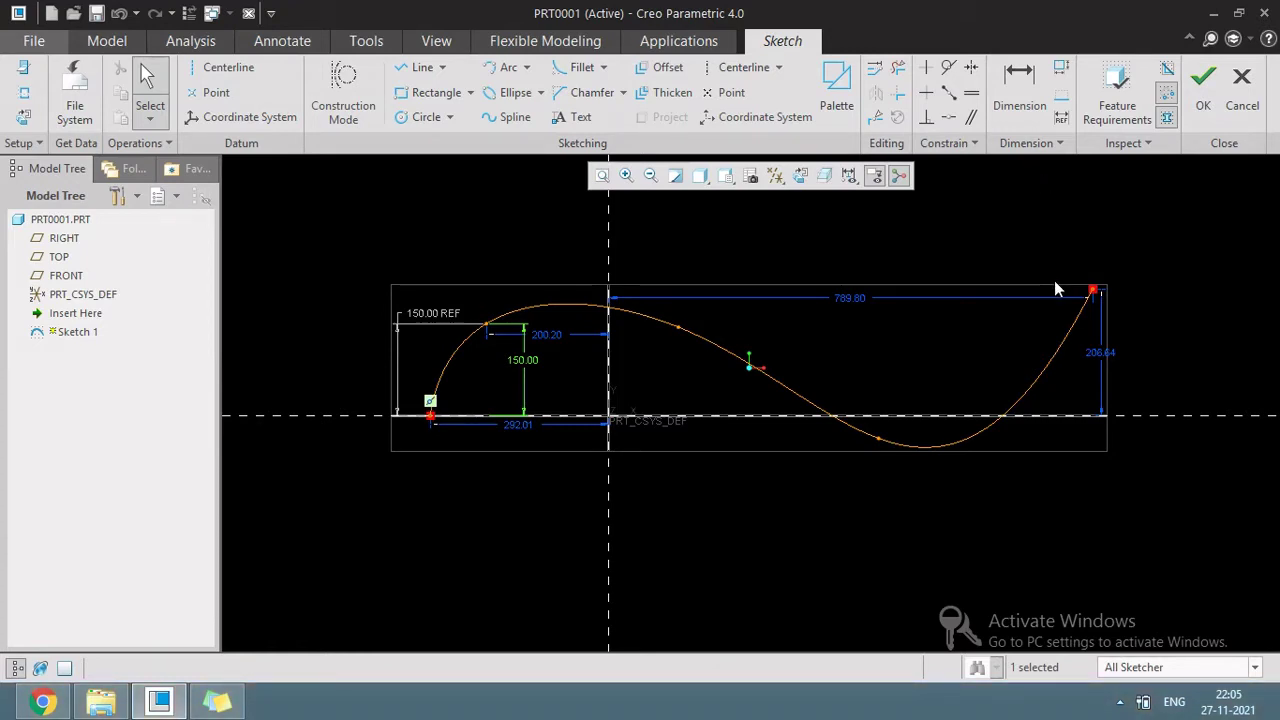
# Step: Make the spline's right endpoint coincident with the horizontal reference
pyautogui.click(948, 117)
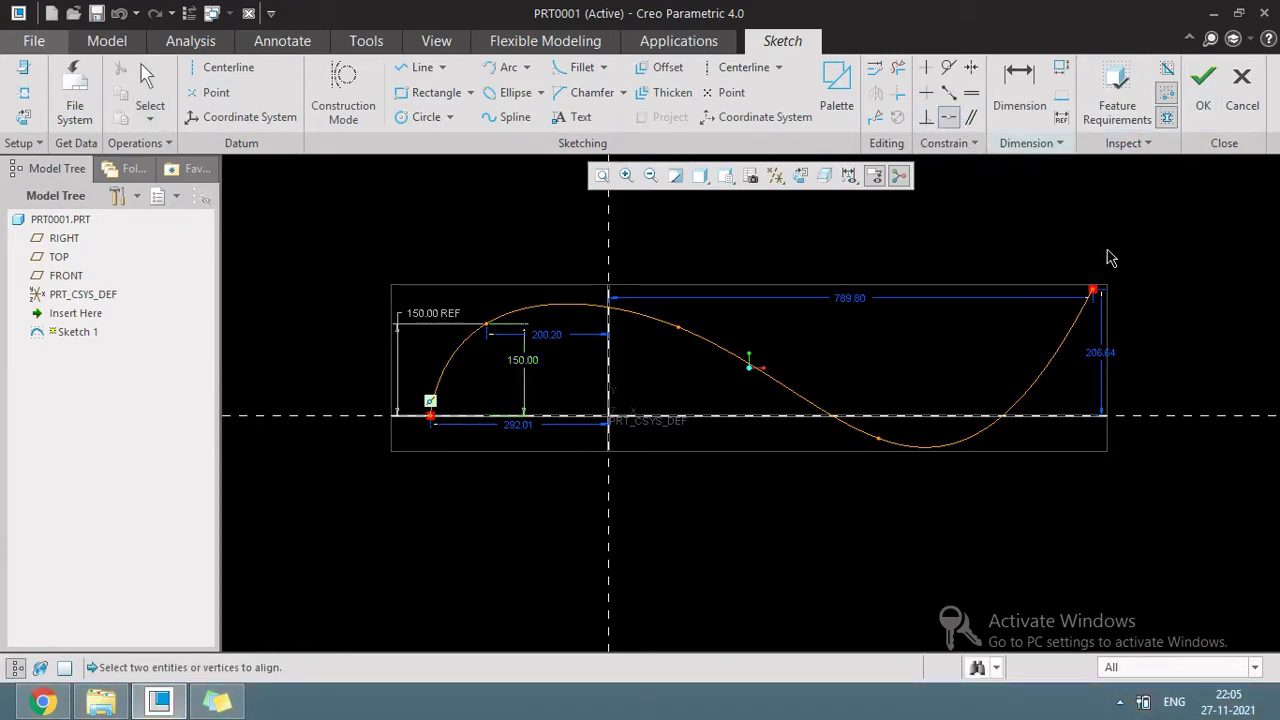
pyautogui.click(1093, 290)
pyautogui.click(1120, 417)
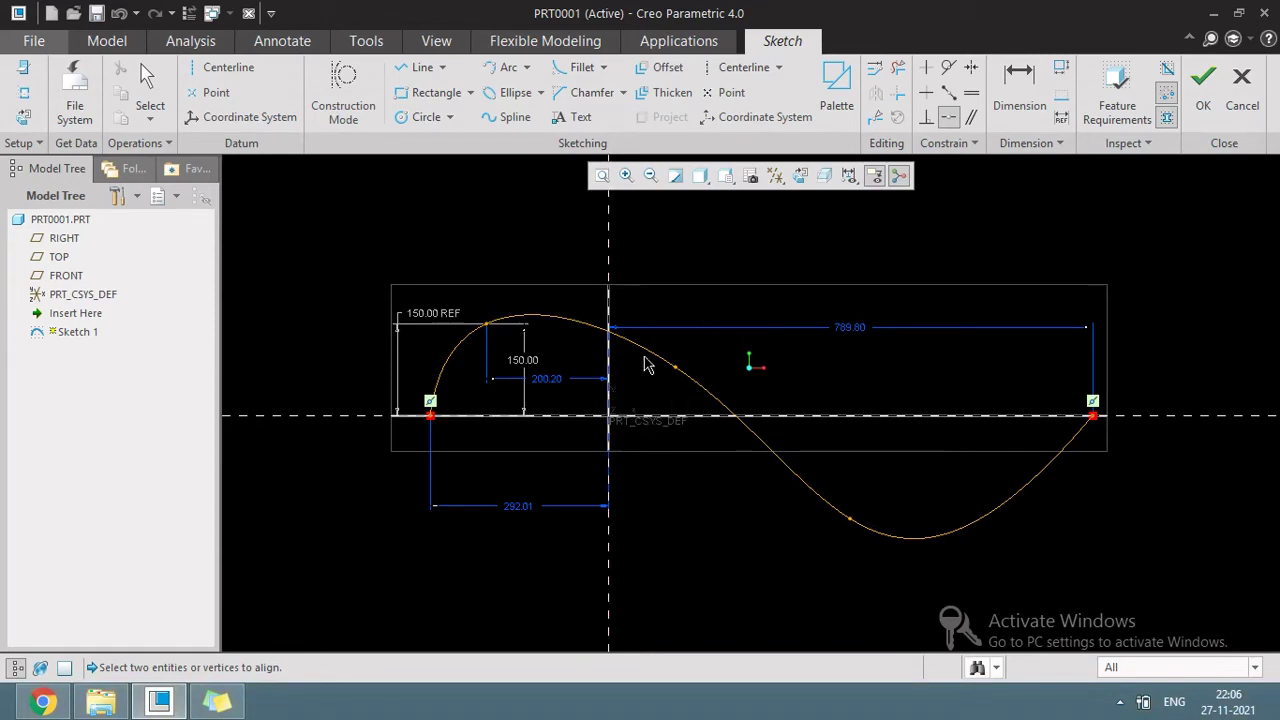
# Step: Reopen the wave spline for editing
pyautogui.click(848, 175)
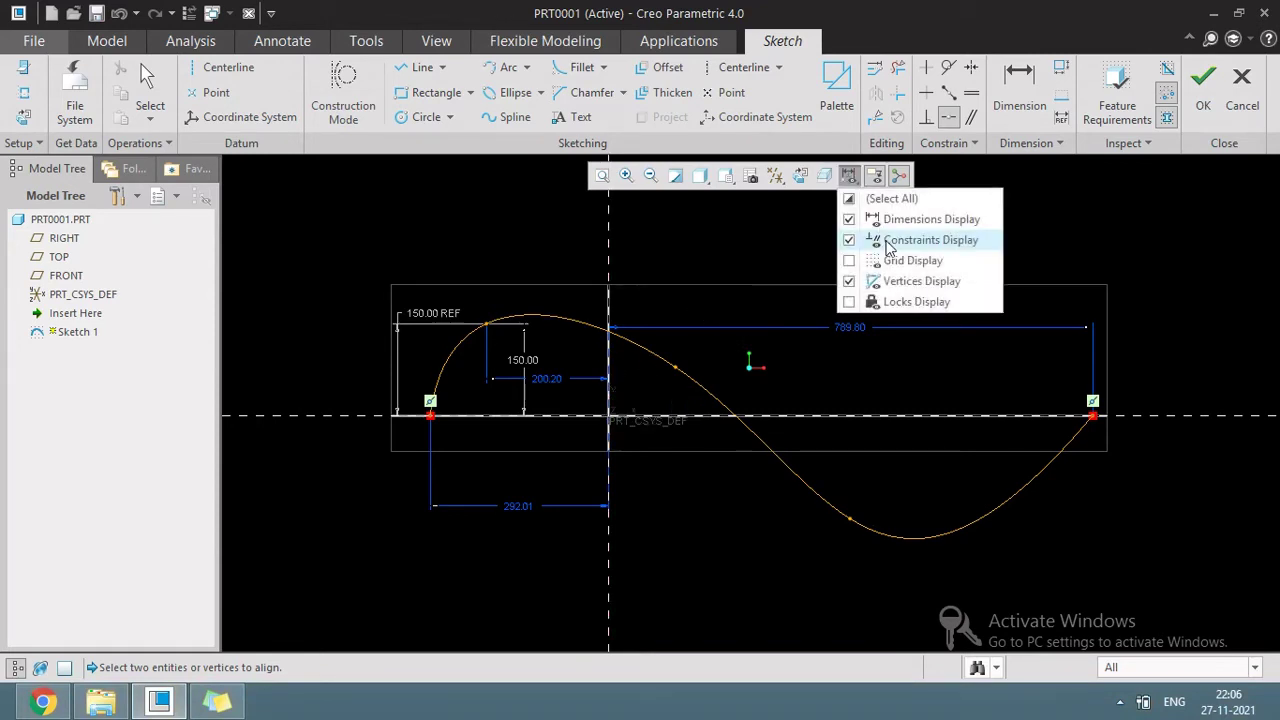
pyautogui.click(1065, 210)
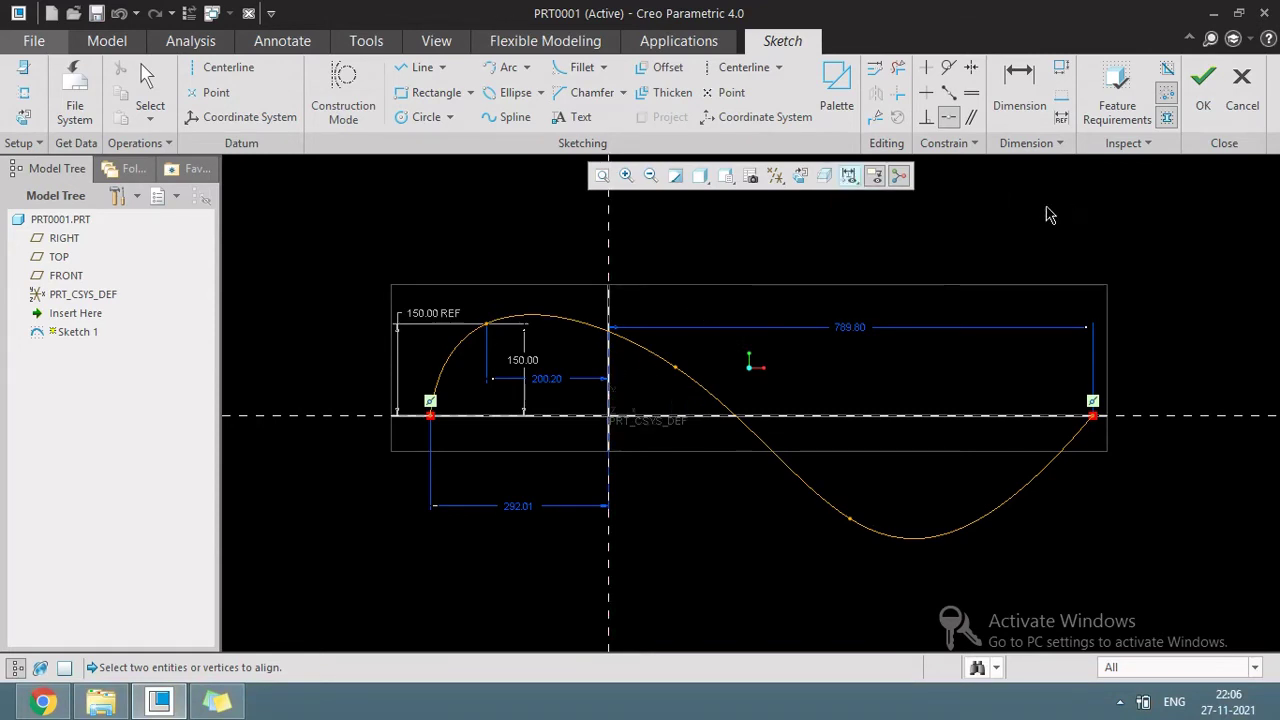
pyautogui.click(695, 390)
pyautogui.click(698, 322)
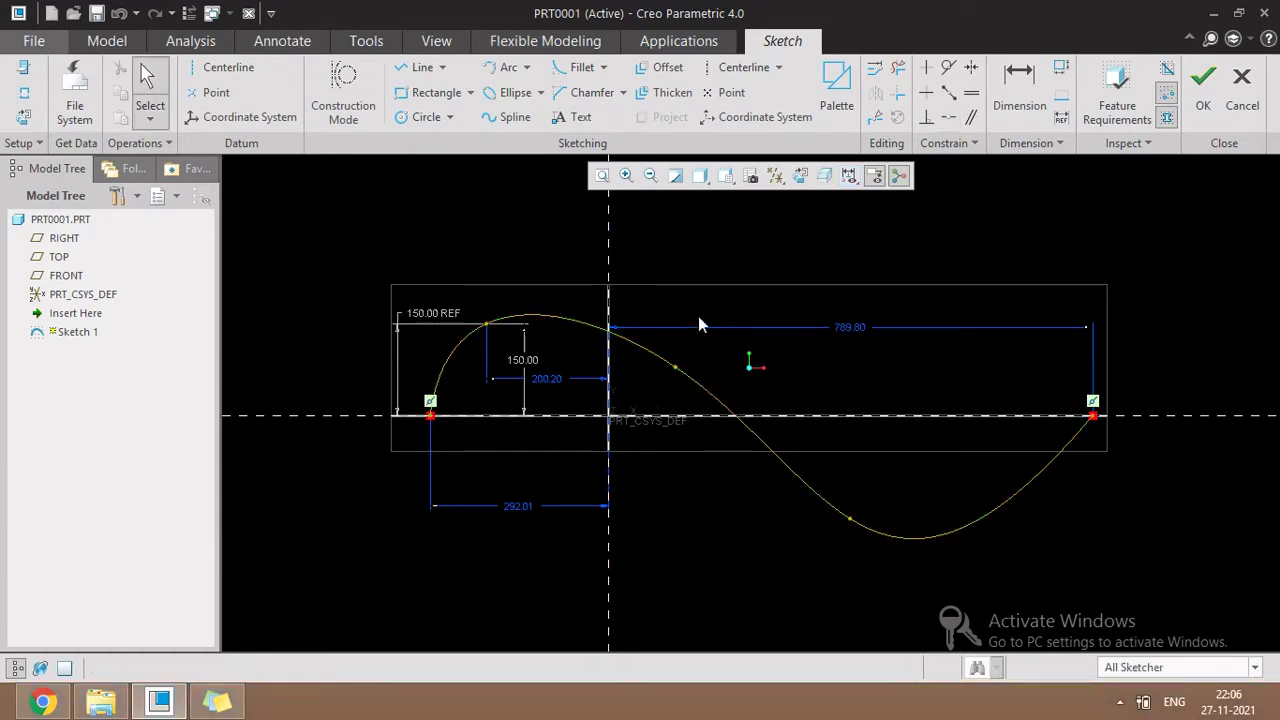
pyautogui.doubleClick(677, 370)
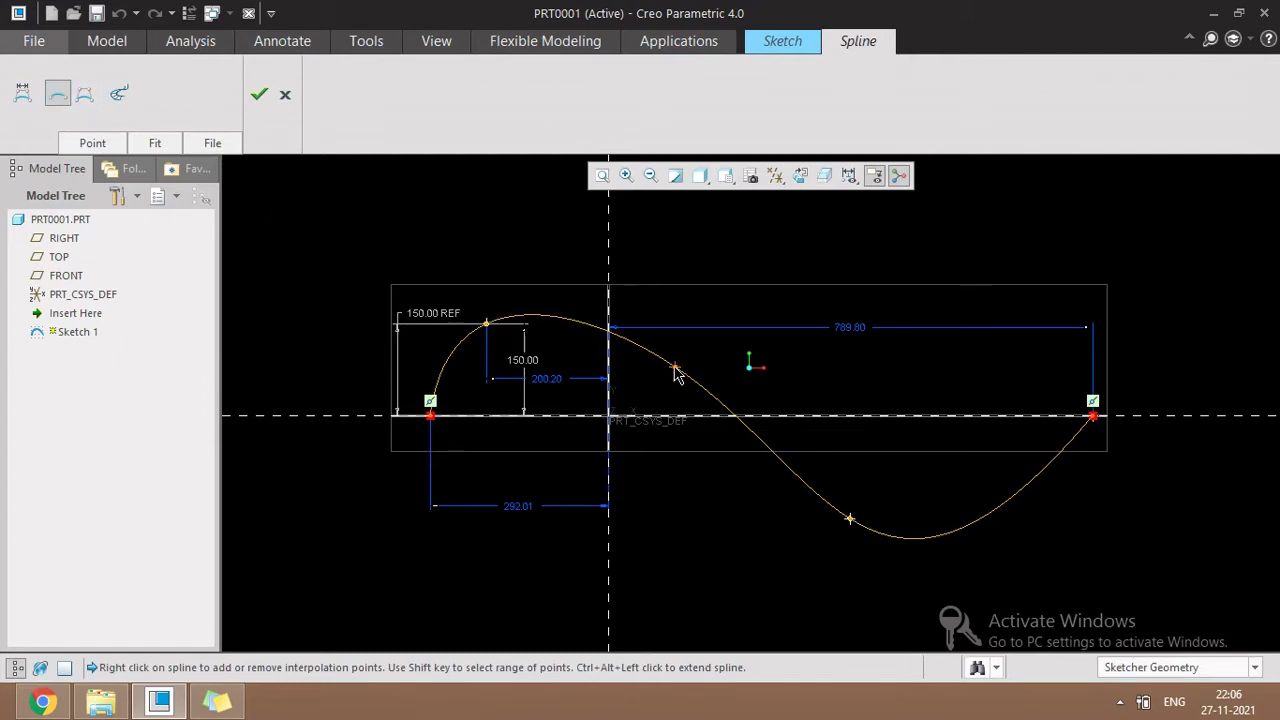
# Step: Switch the spline to control polygon editing, test-drag the top-left vertex back, and finish
pyautogui.click(57, 96)
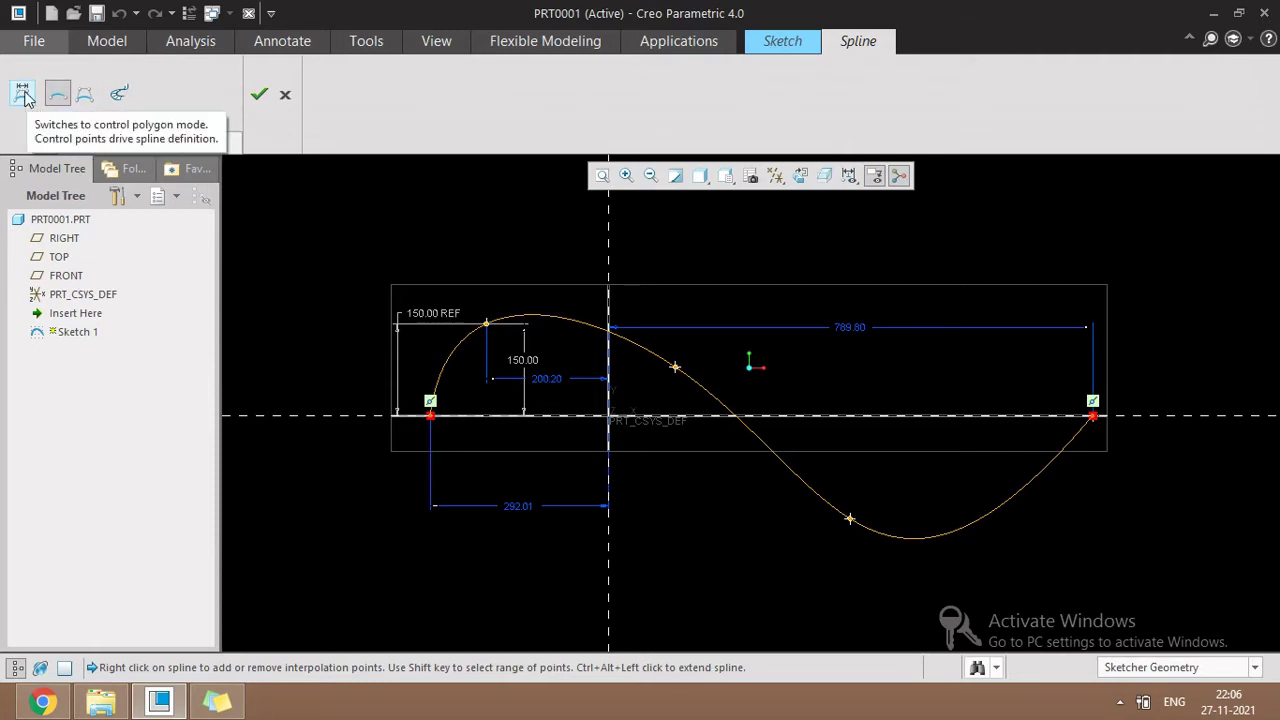
pyautogui.click(23, 93)
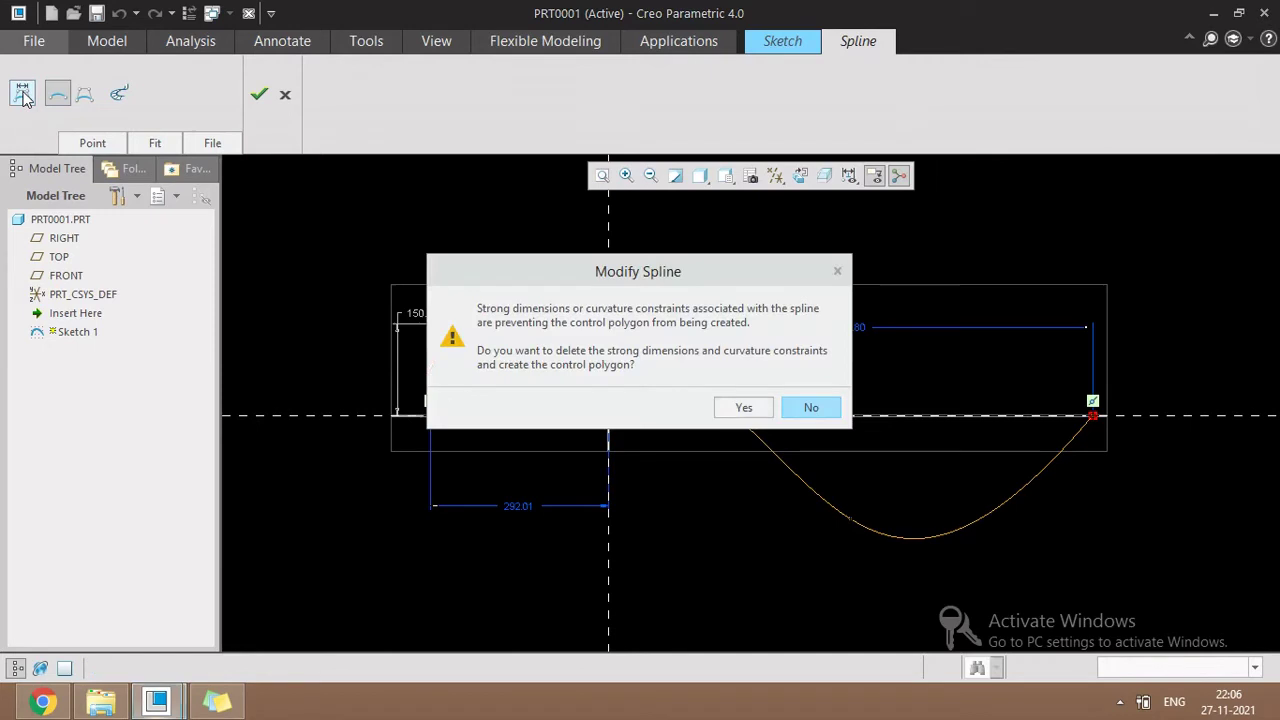
pyautogui.click(740, 410)
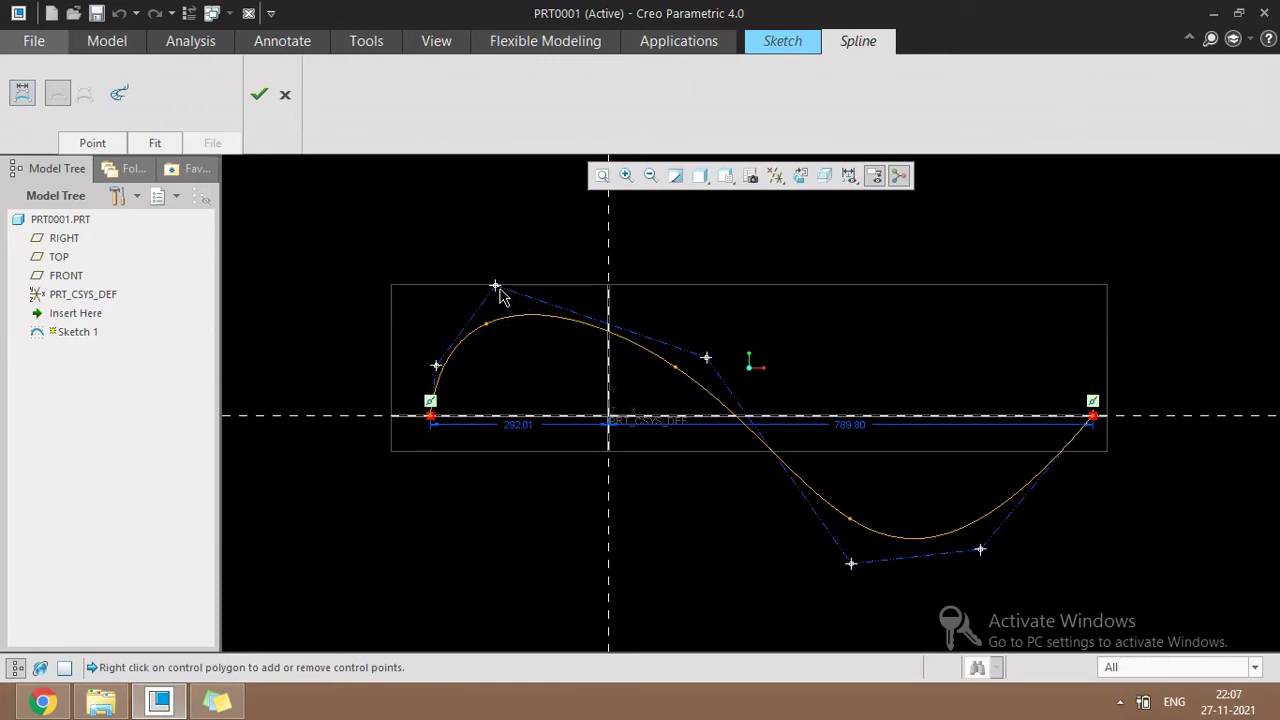
pyautogui.moveTo(497, 287); pyautogui.dragTo(513, 313)
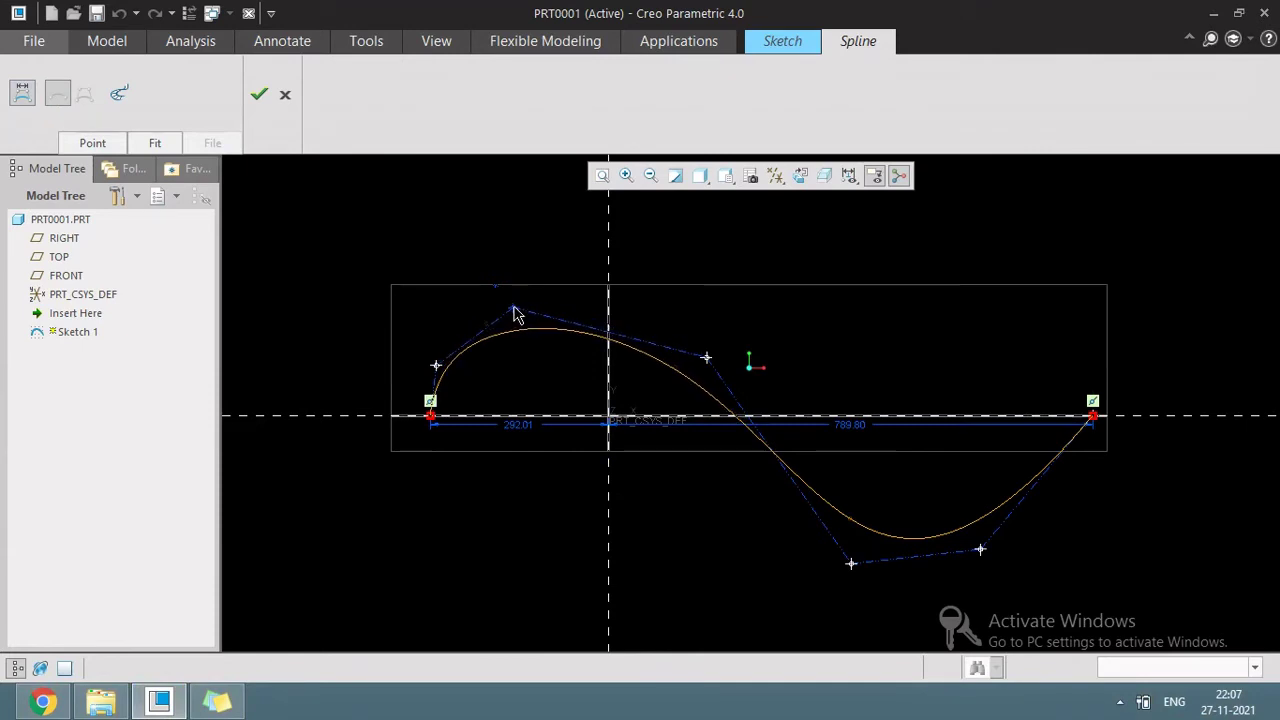
pyautogui.moveTo(513, 313); pyautogui.dragTo(497, 285)
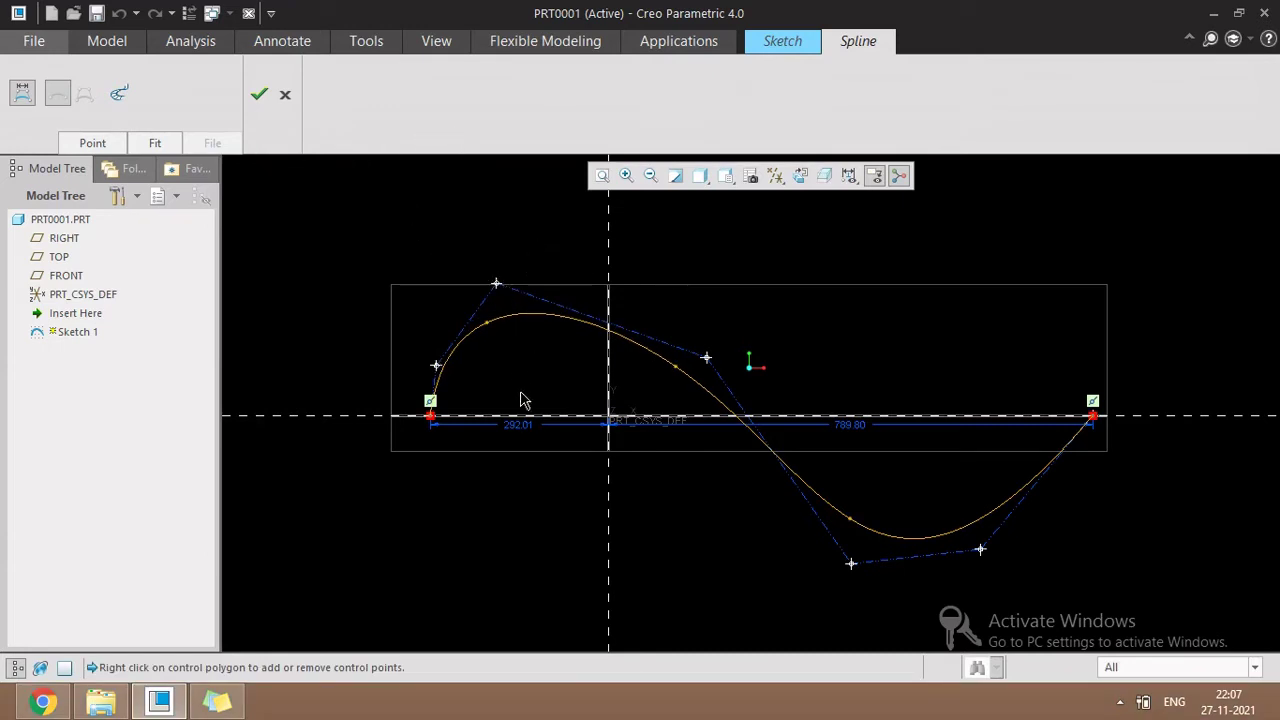
pyautogui.middleClick(530, 352)
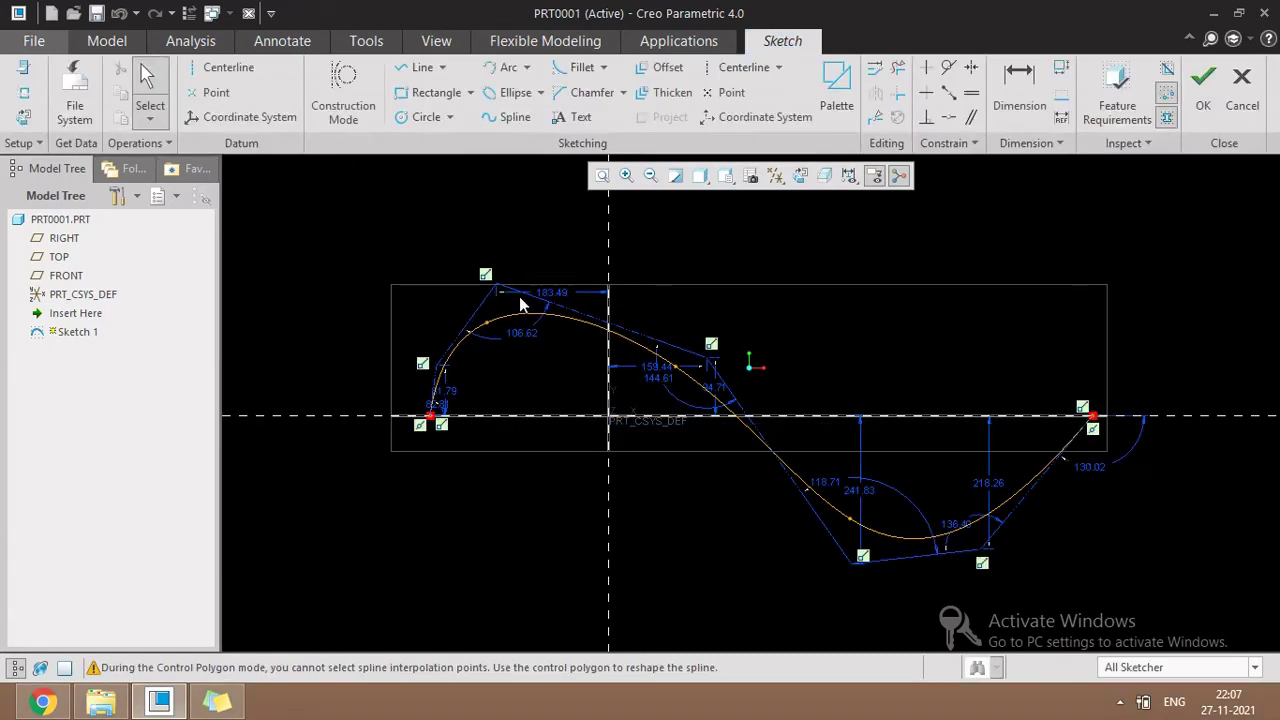
# Step: Move the 183.49 control-point dimension higher and change its value to 190
pyautogui.moveTo(556, 295); pyautogui.dragTo(567, 238)
pyautogui.doubleClick(566, 232)
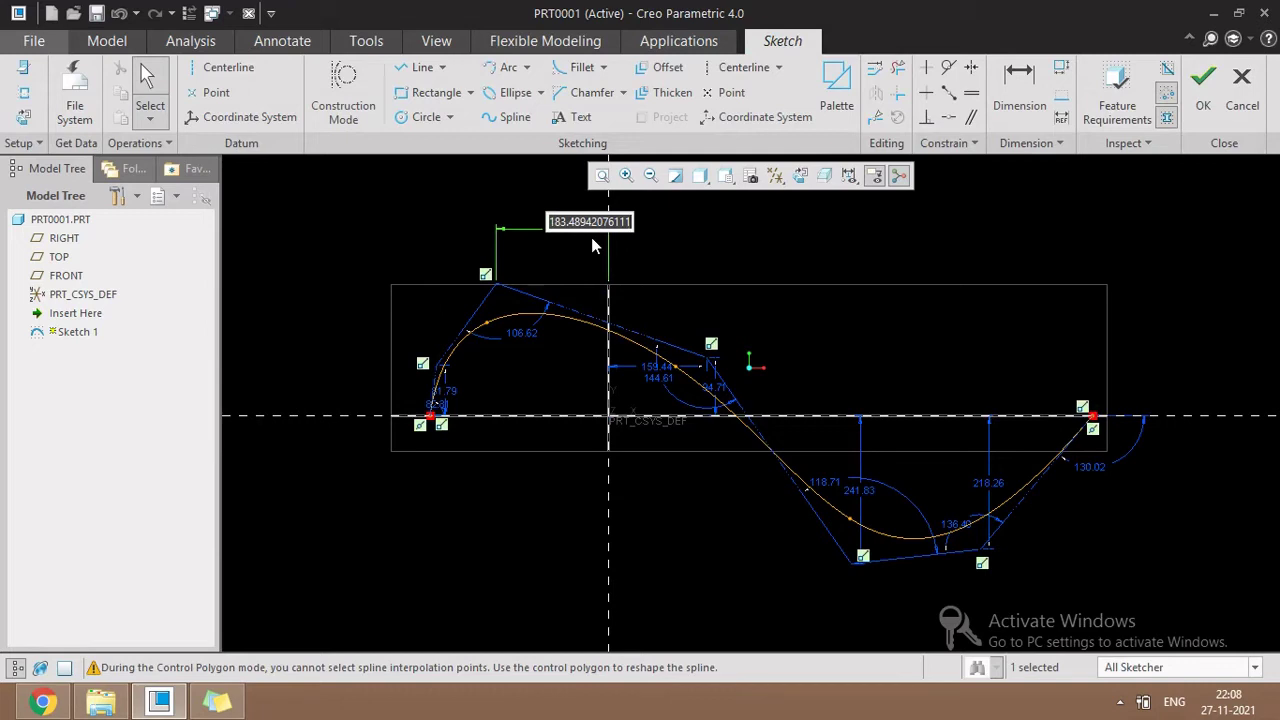
pyautogui.write('190')
pyautogui.press('Return')
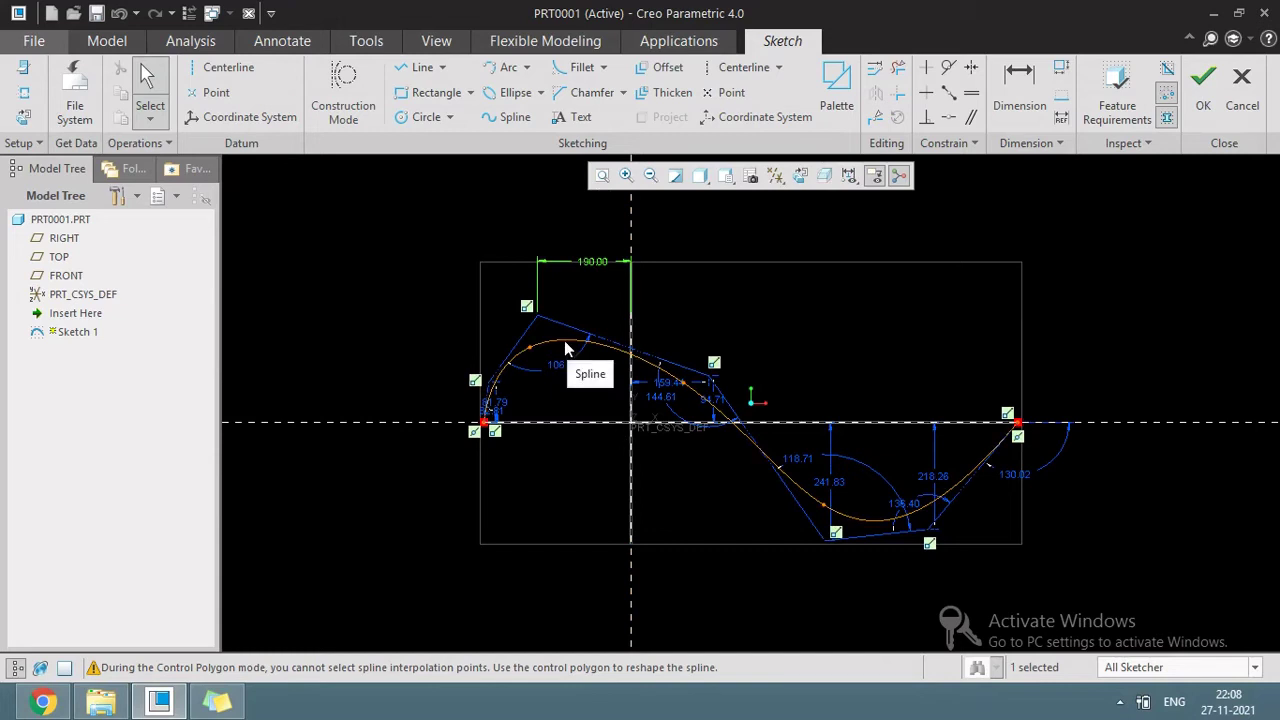
pyautogui.scroll(3, 535, 330)
# Step: Lower the top control-polygon vertex and shift it right to reshape the curve
pyautogui.moveTo(542, 305)
pyautogui.mouseDown()
pyautogui.moveTo(556, 320)
pyautogui.moveTo(543, 324)
pyautogui.mouseUp()
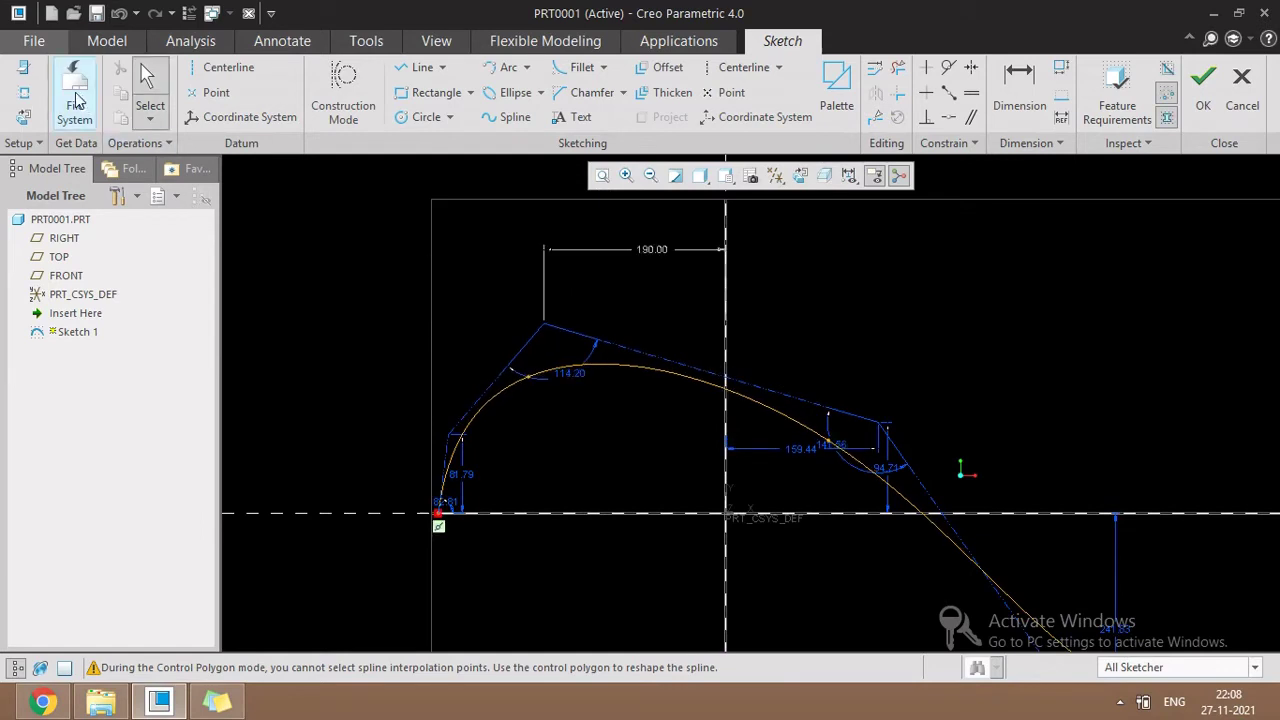
pyautogui.doubleClick(592, 368)
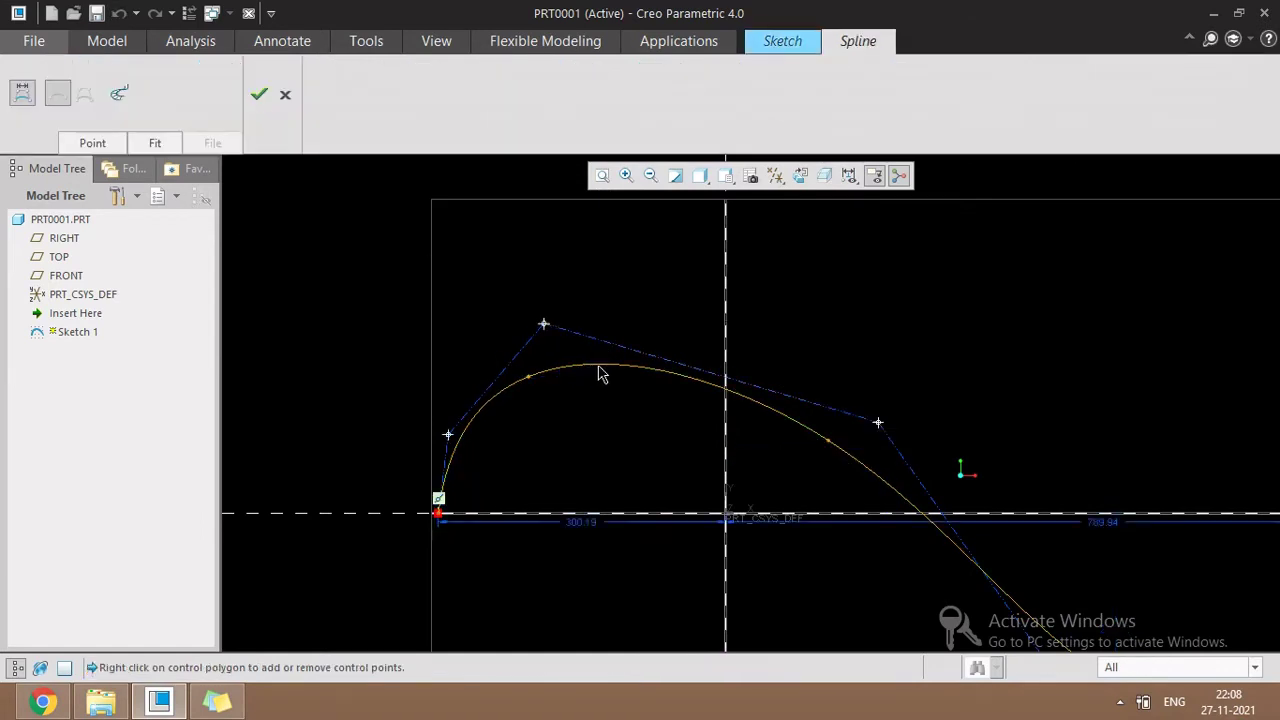
pyautogui.click(56, 93)
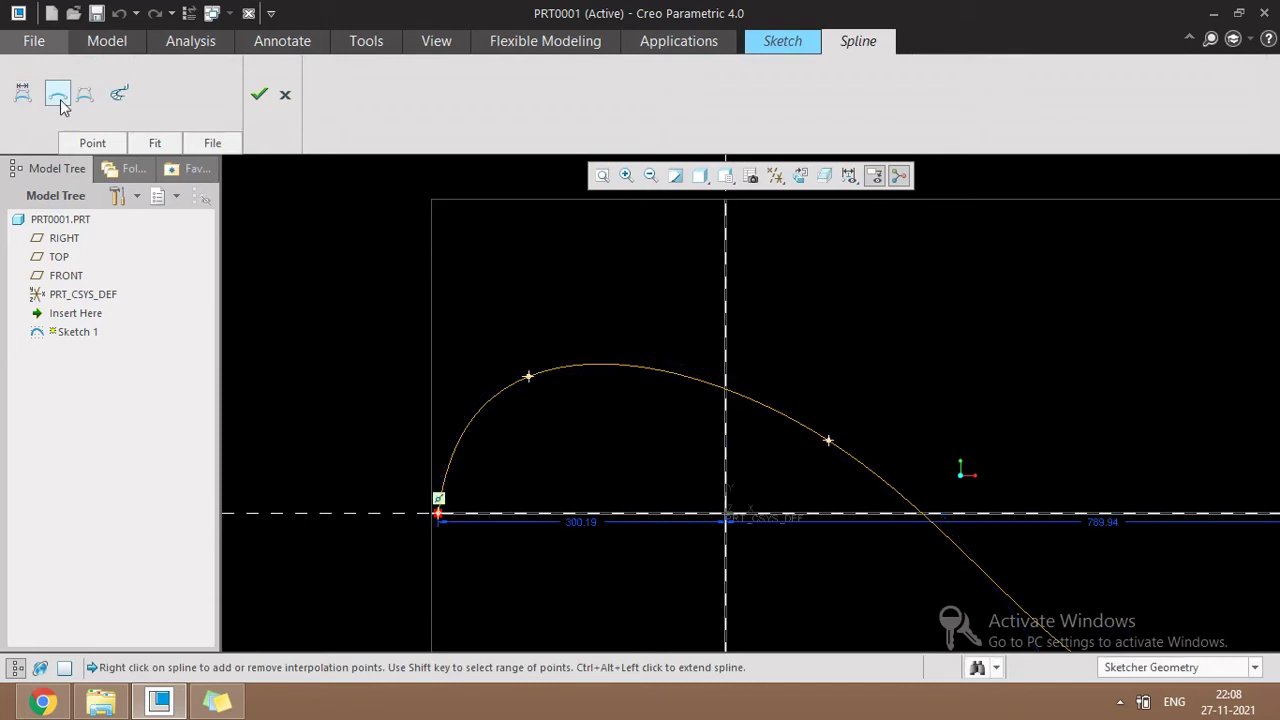
pyautogui.click(85, 97)
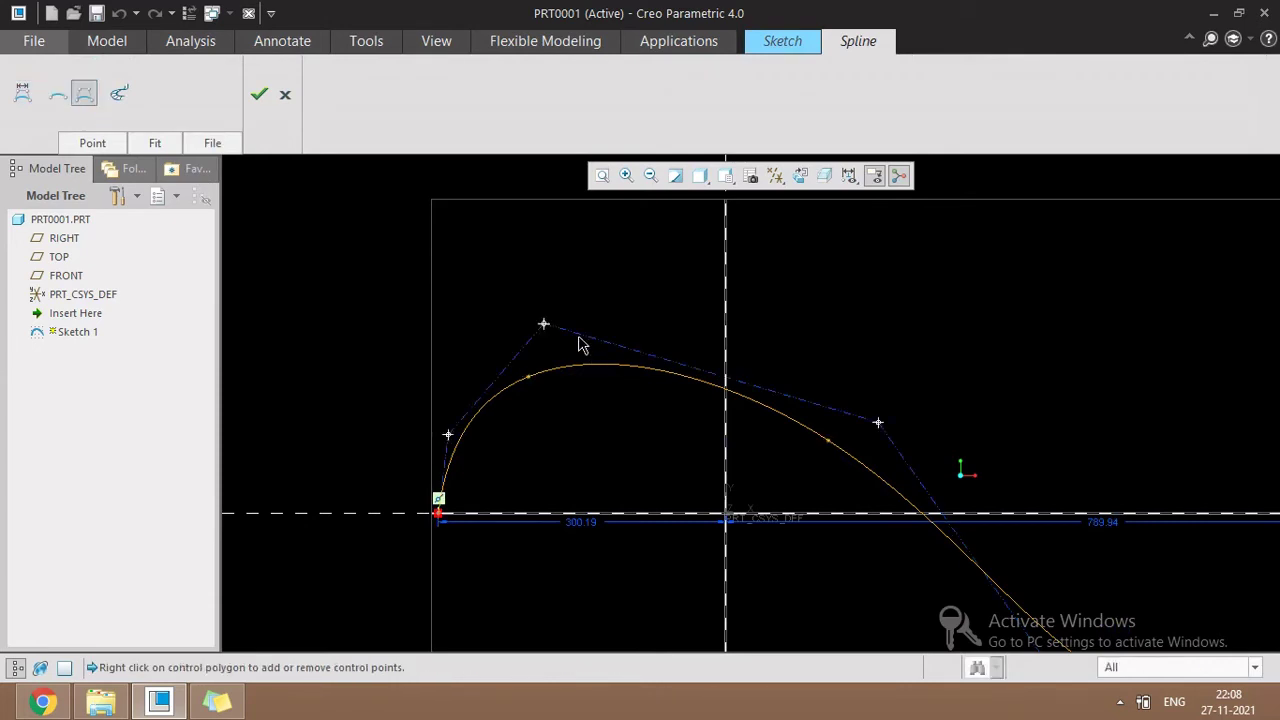
pyautogui.click(852, 176)
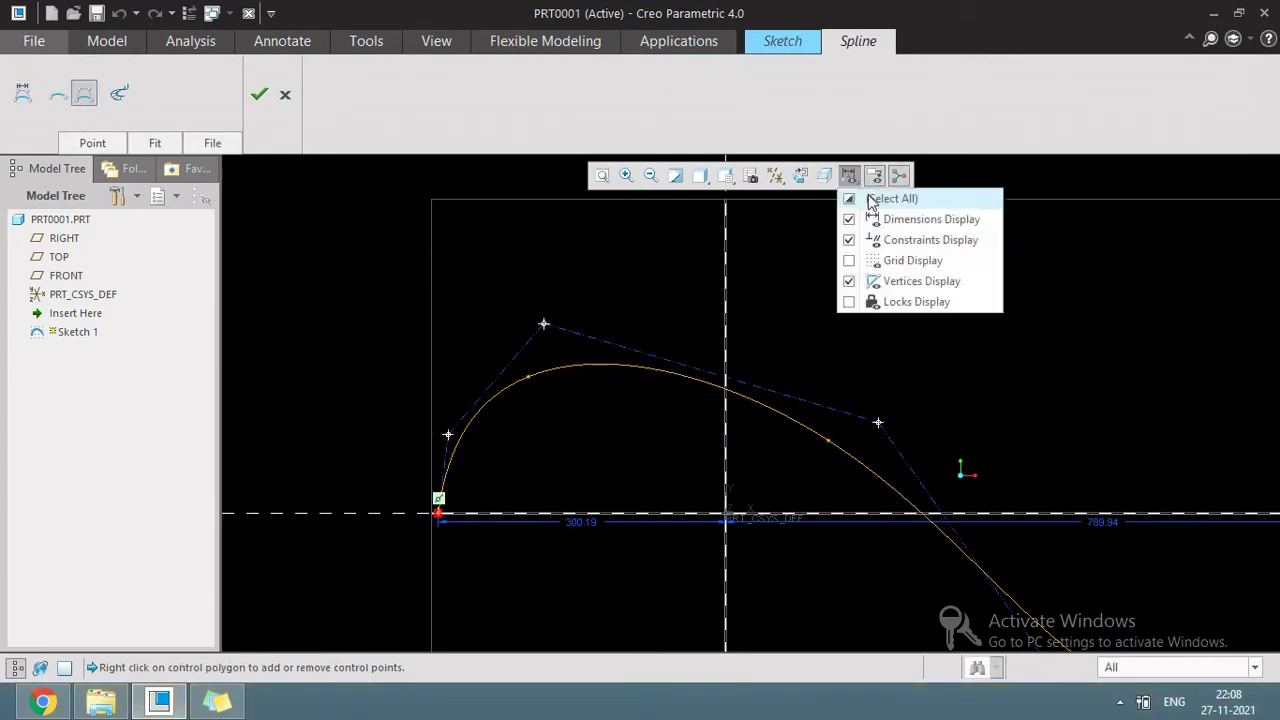
pyautogui.click(335, 215)
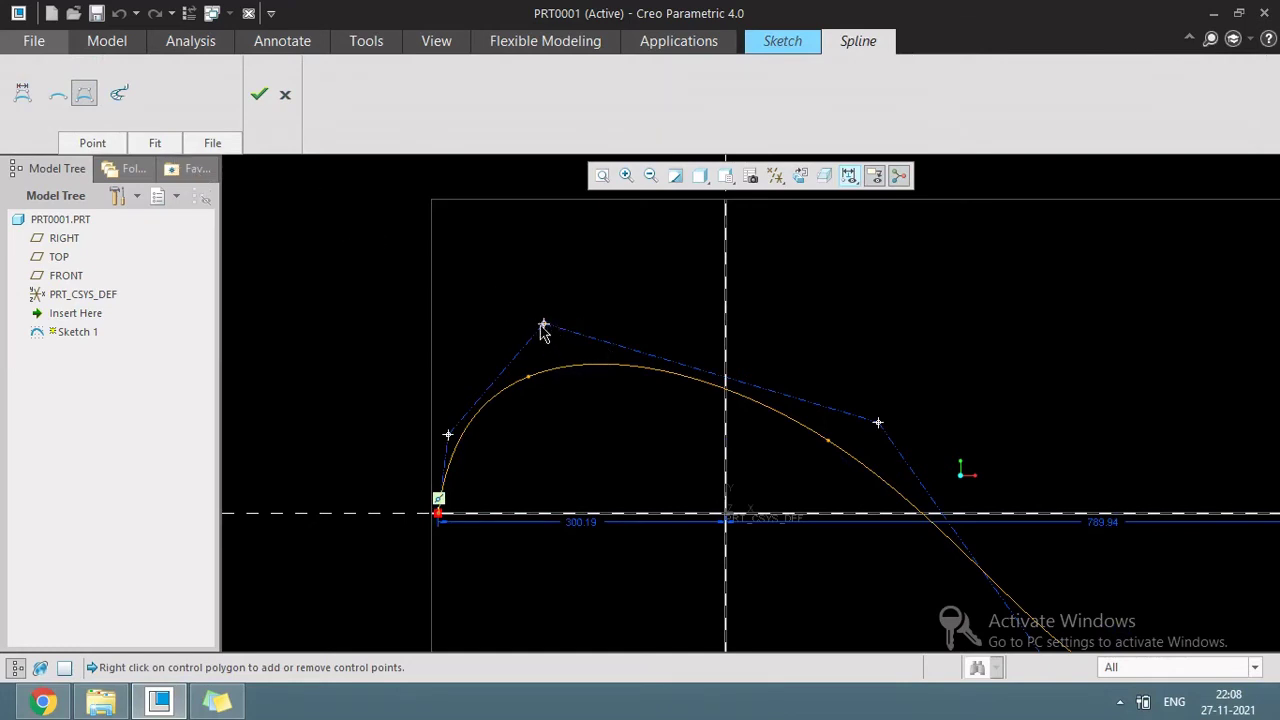
pyautogui.moveTo(543, 330); pyautogui.dragTo(570, 328)
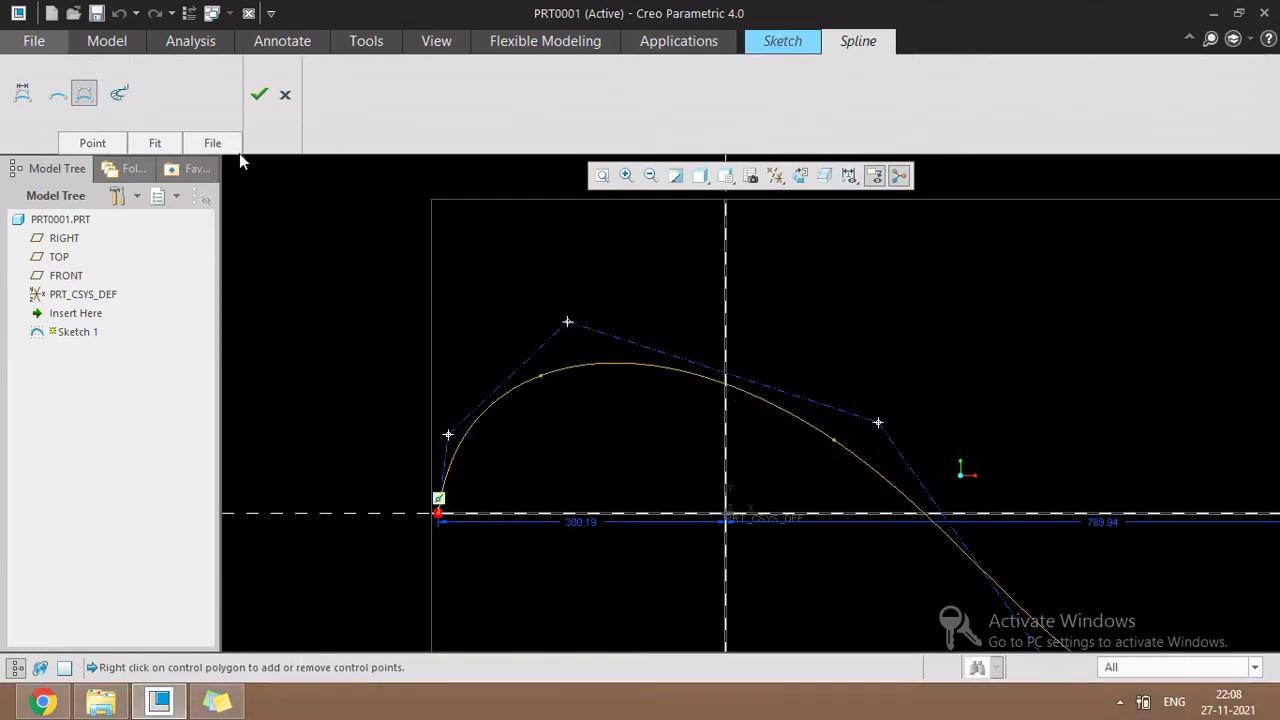
# Step: Finish control-polygon editing, then reopen the spline for editing
pyautogui.click(24, 95)
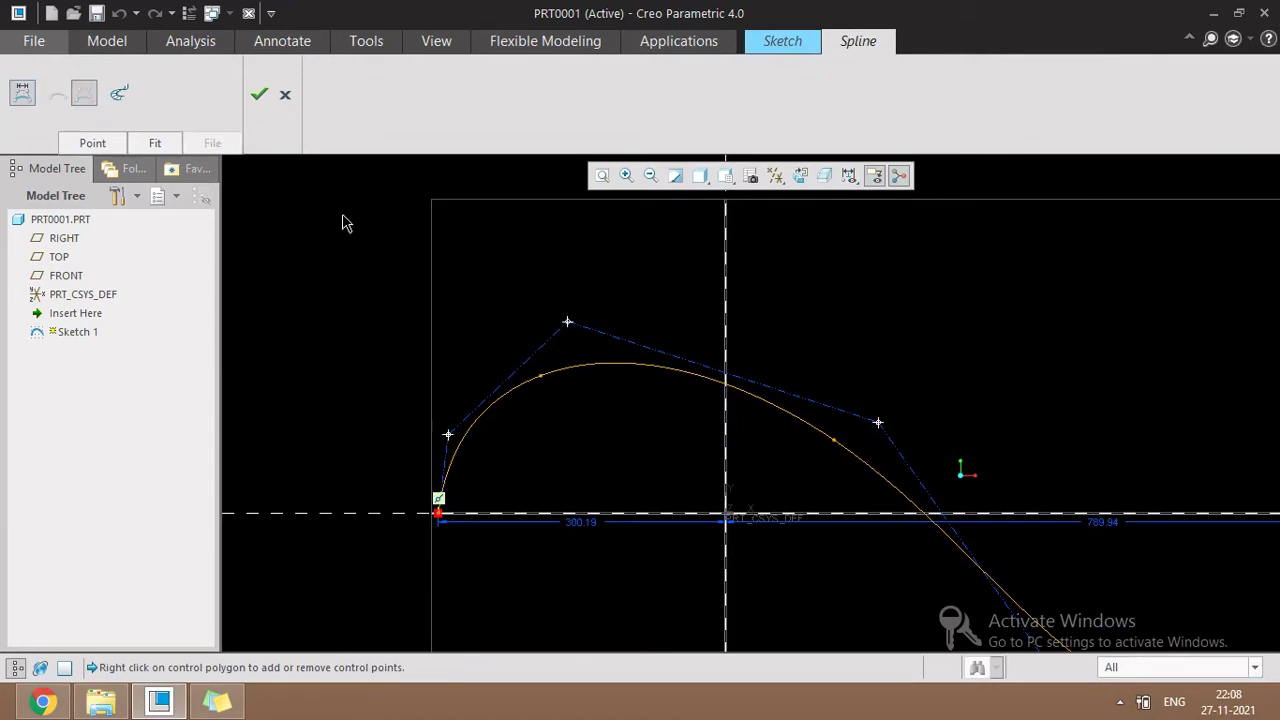
pyautogui.click(850, 178)
pyautogui.click(870, 214)
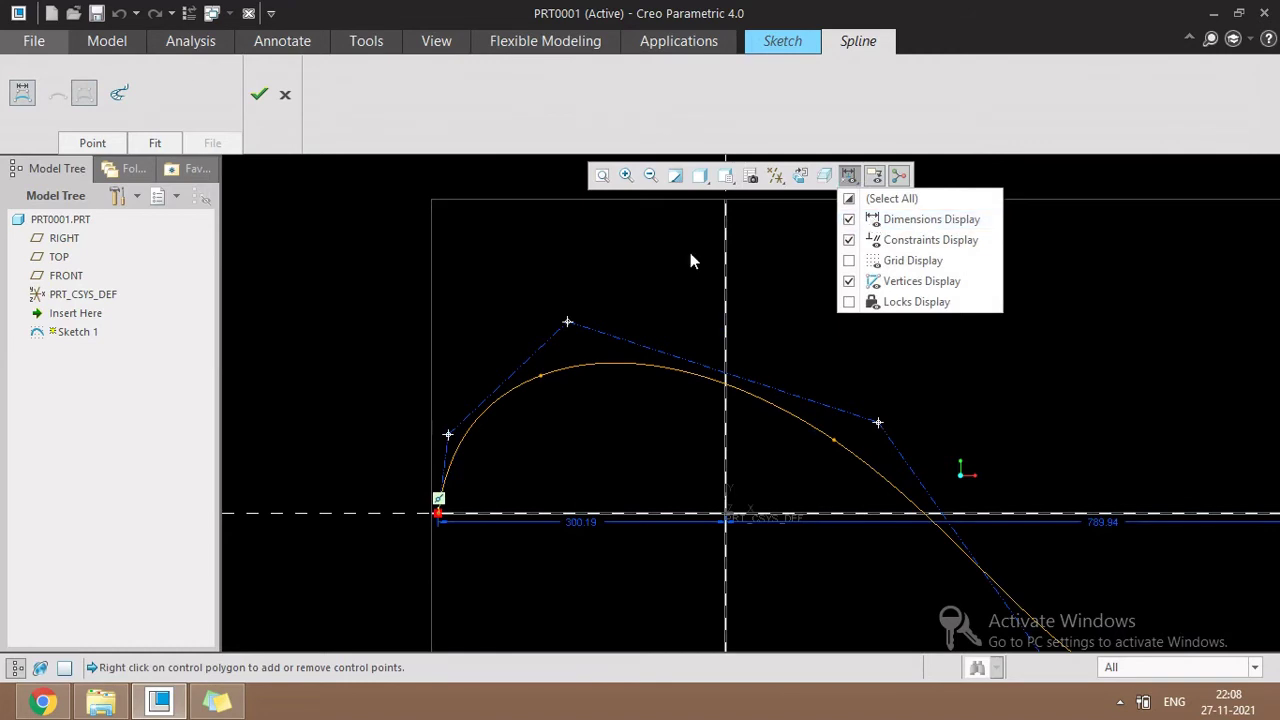
pyautogui.middleClick(620, 282)
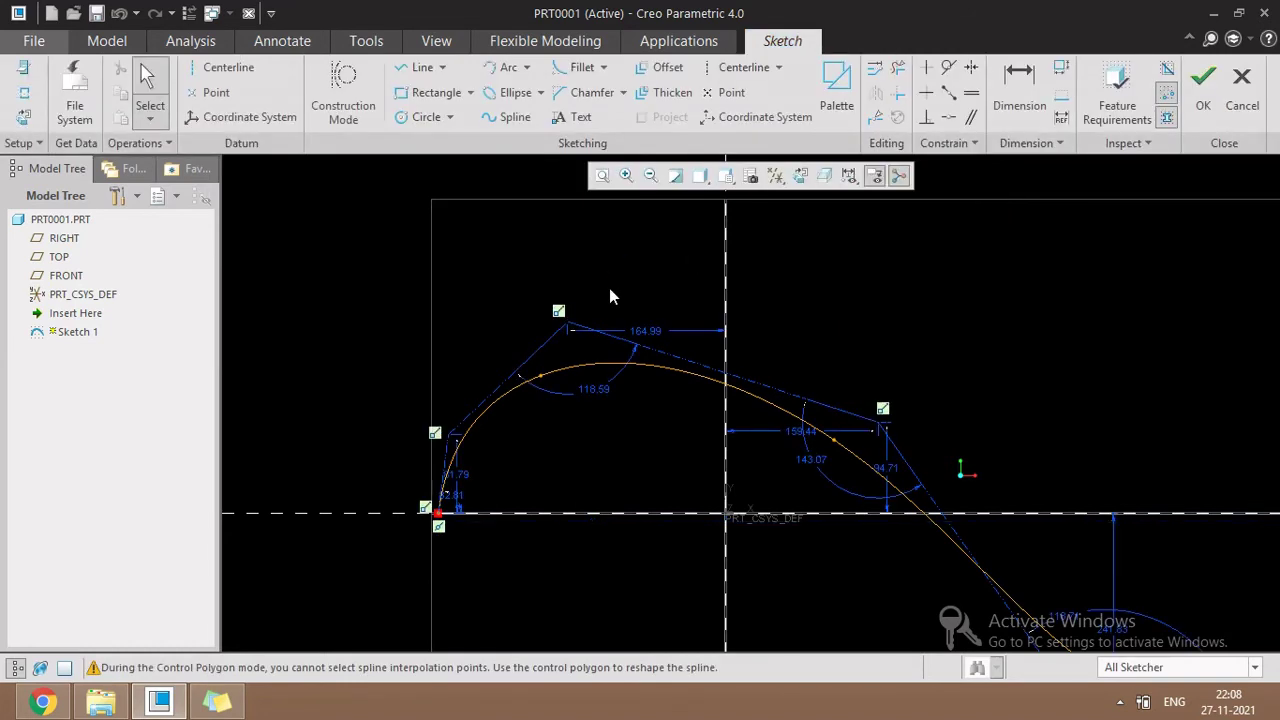
pyautogui.click(645, 347)
pyautogui.doubleClick(657, 364)
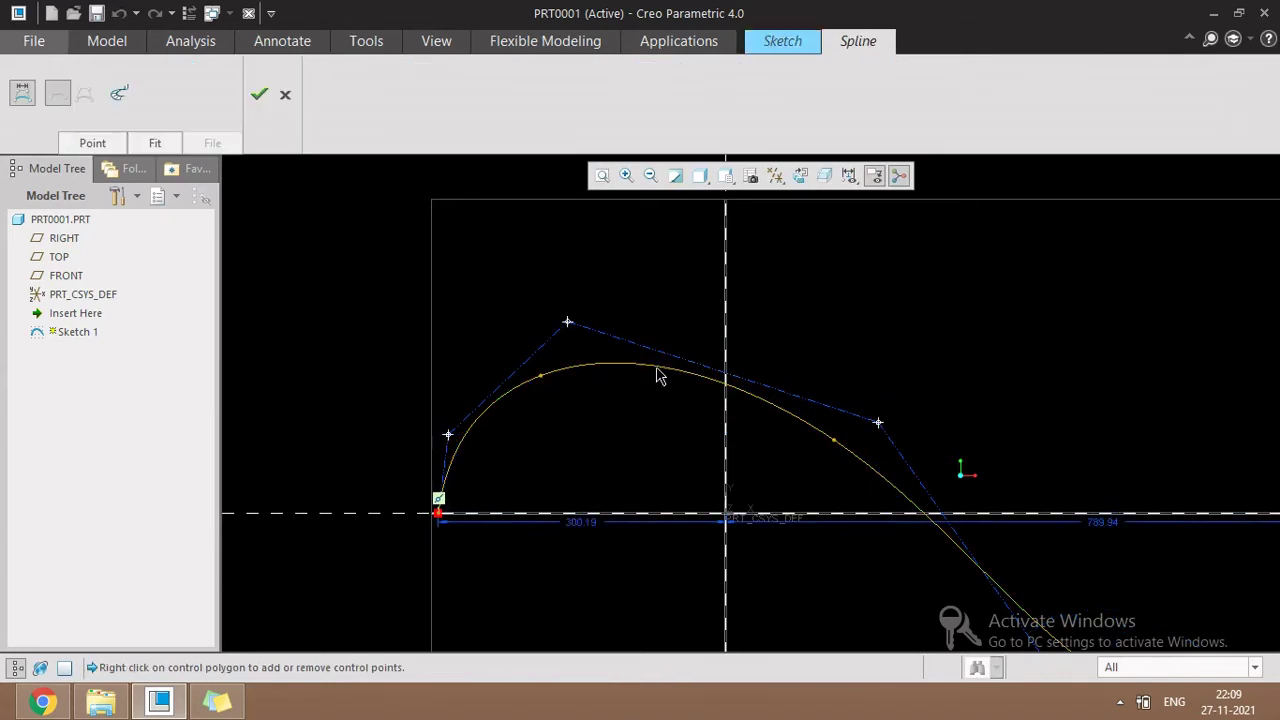
# Step: Show the spline's curvature comb and set its density to 25, then 50
pyautogui.click(119, 98)
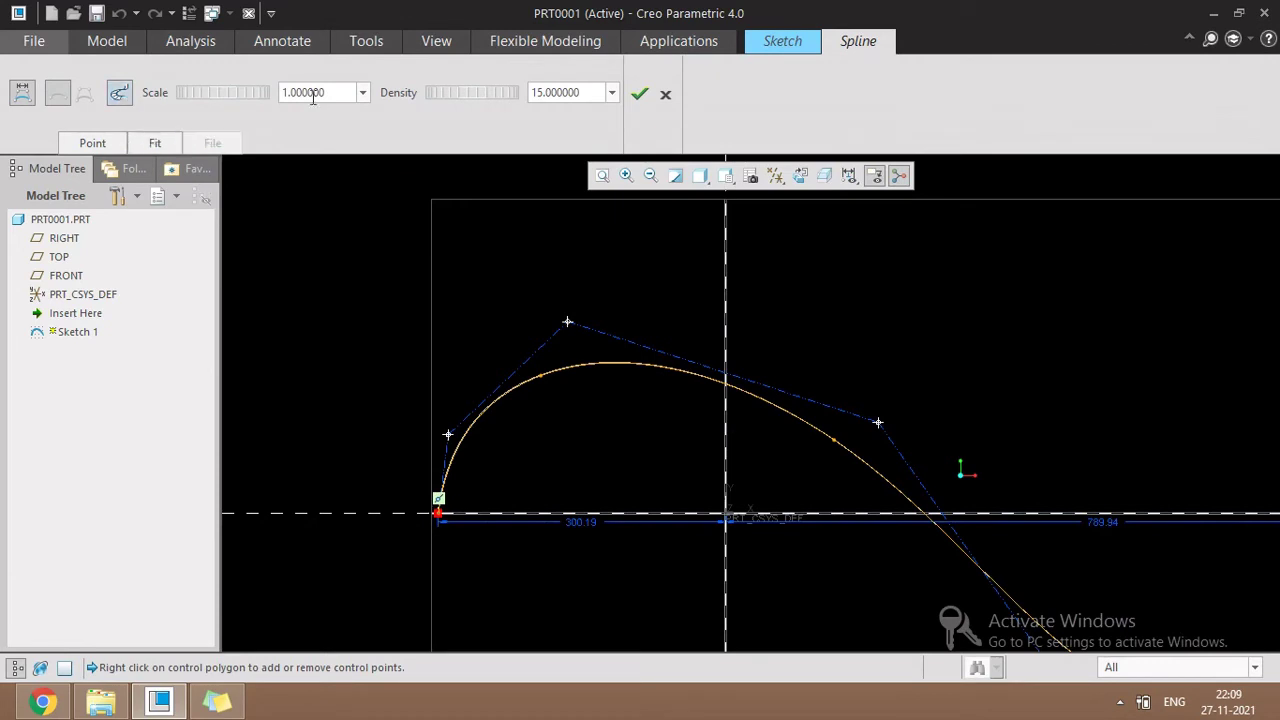
pyautogui.moveTo(592, 92); pyautogui.dragTo(490, 76)
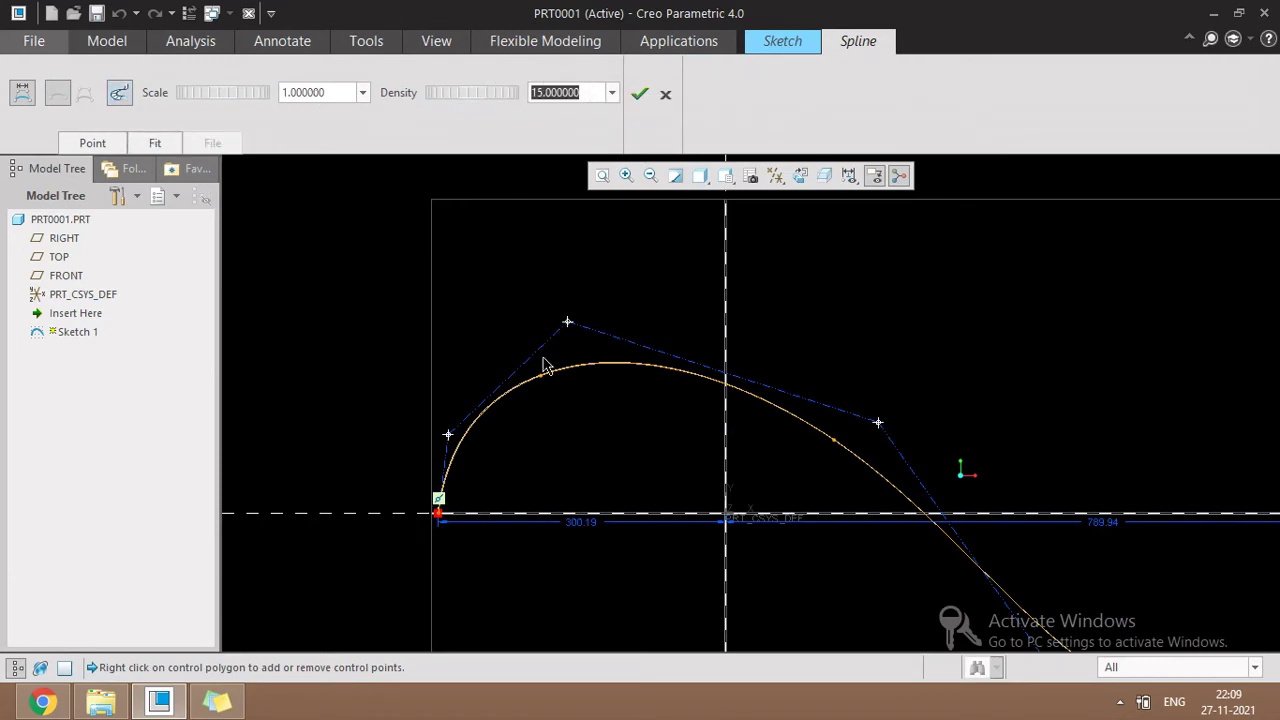
pyautogui.scroll(-5, 543, 363)
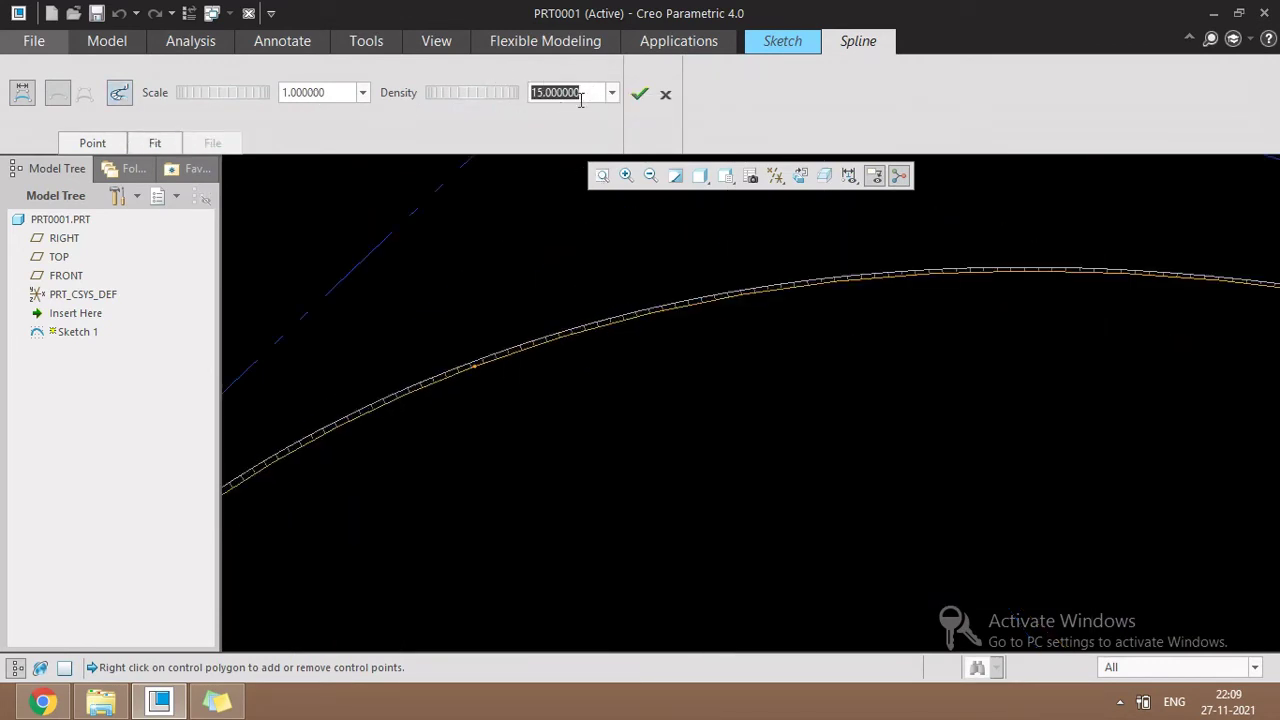
pyautogui.scroll(-2, 618, 340)
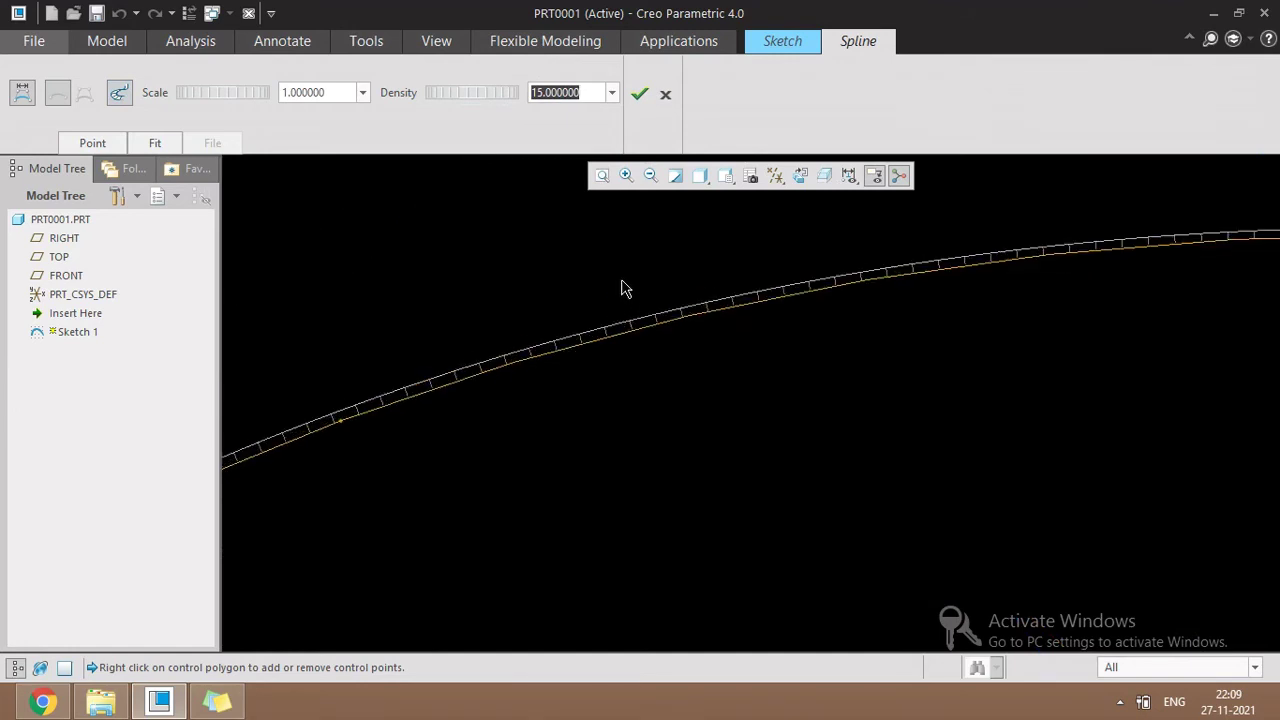
pyautogui.write('25')
pyautogui.press('Return')
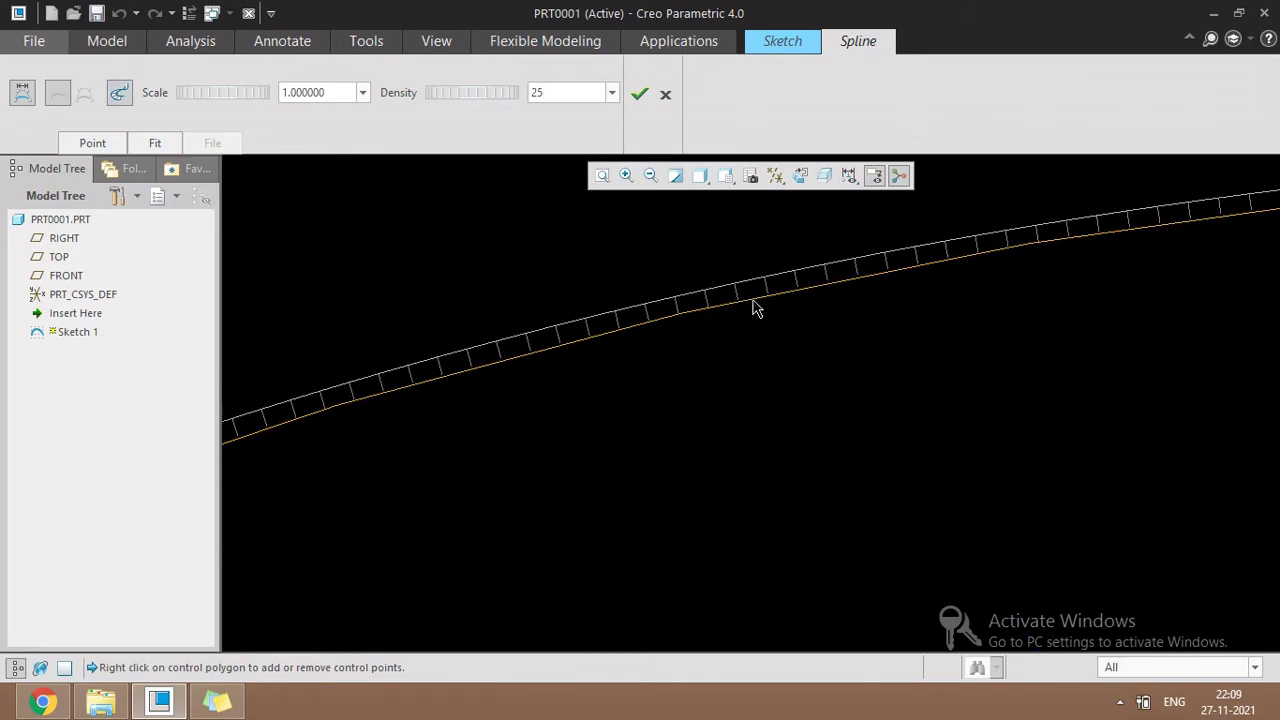
pyautogui.click(563, 94)
pyautogui.write('5')
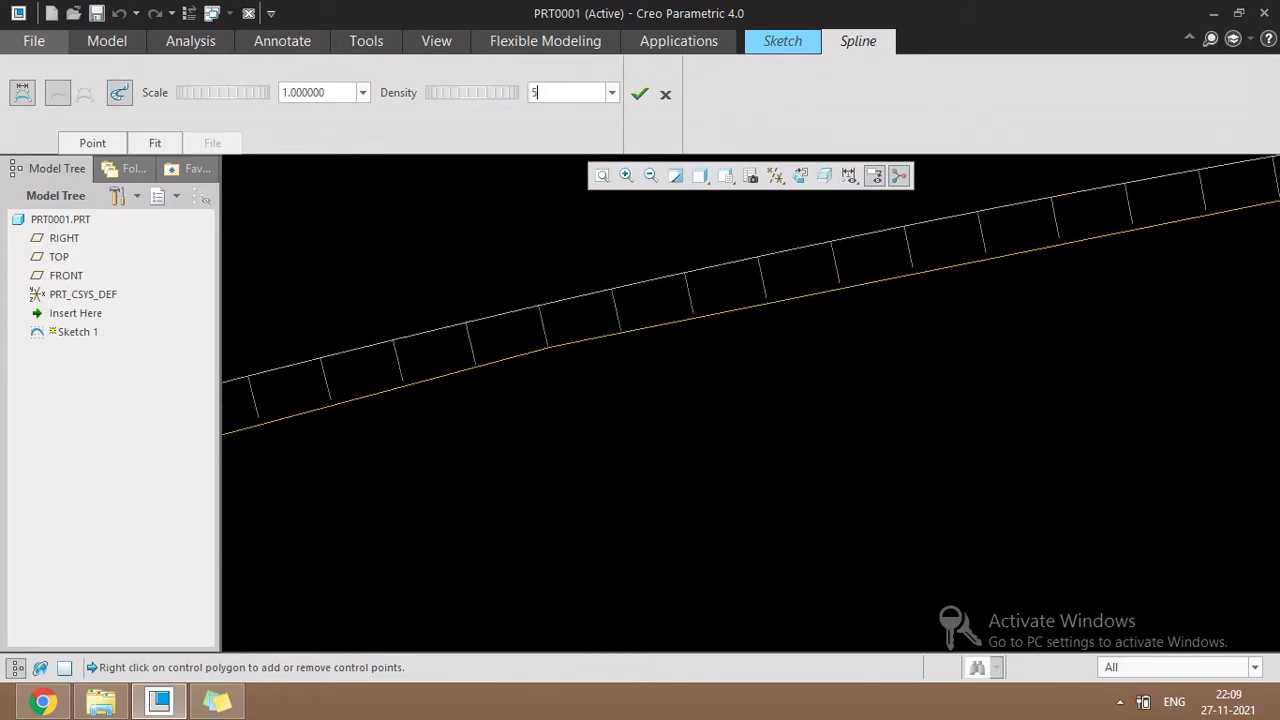
pyautogui.press('Return')
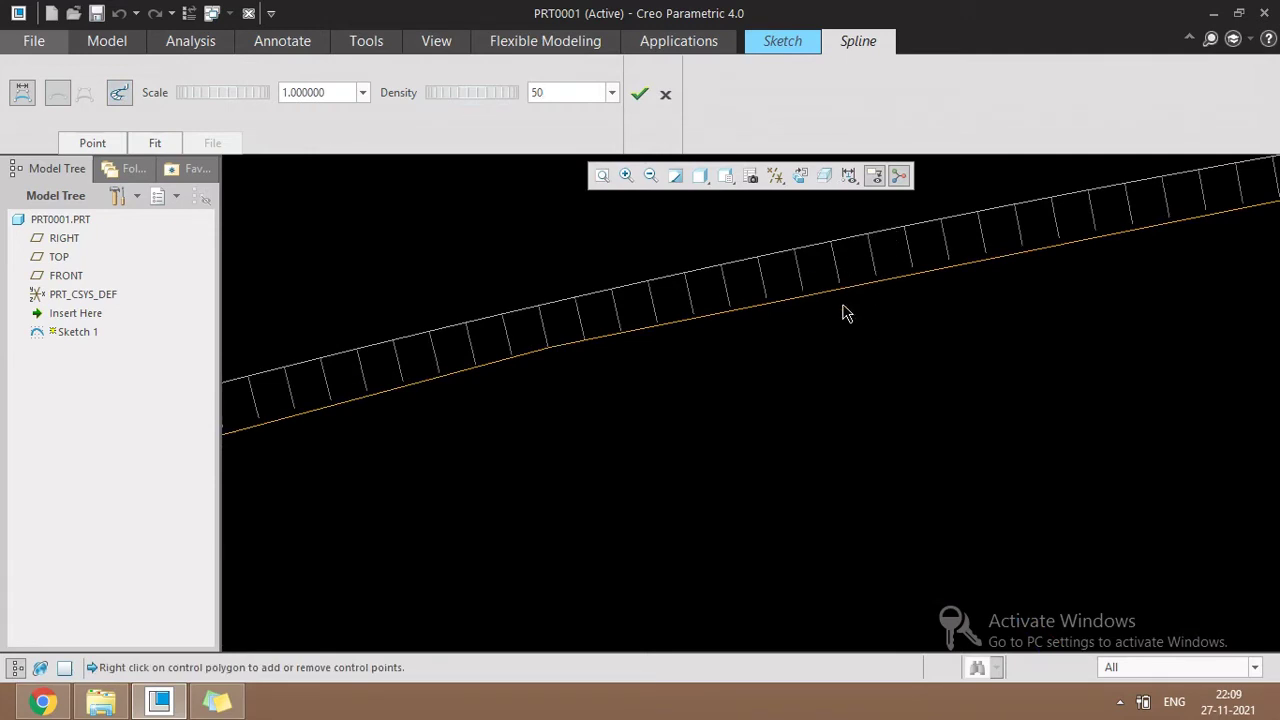
# Step: Set the curvature comb scale to 20
pyautogui.scroll(5, 870, 295)
pyautogui.scroll(3, 826, 310)
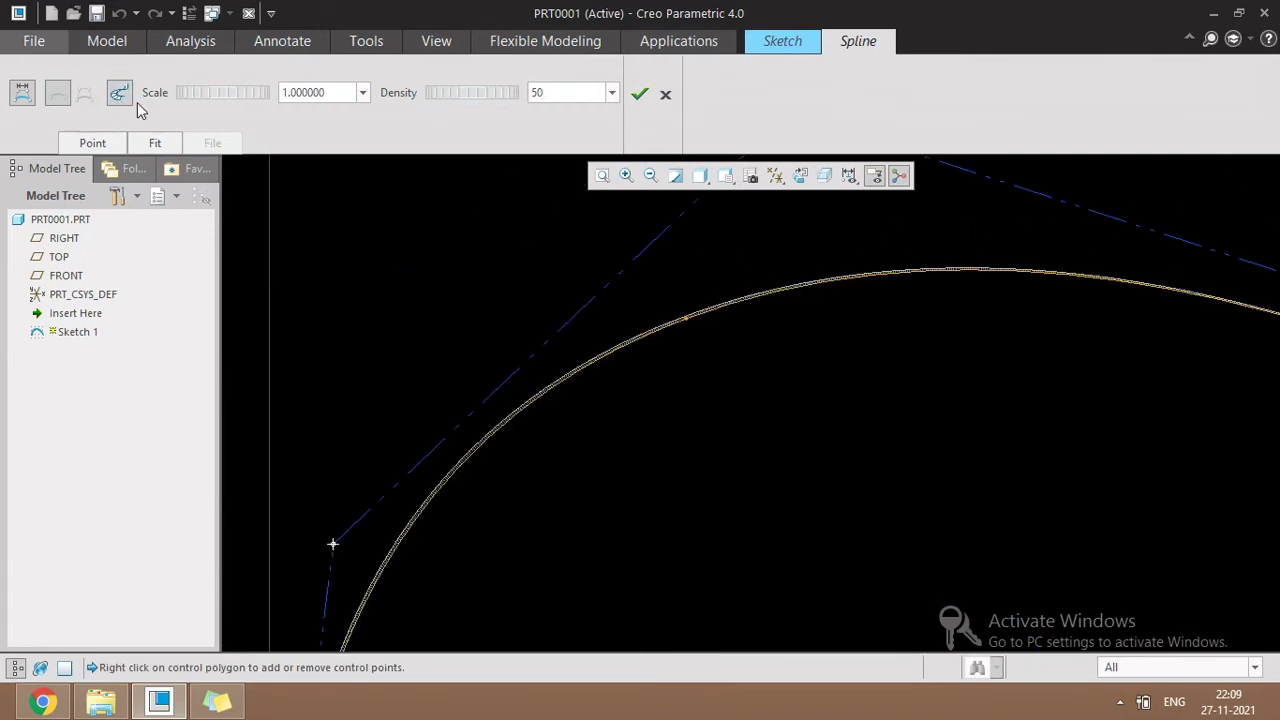
pyautogui.doubleClick(338, 95)
pyautogui.scroll(-3, 609, 331)
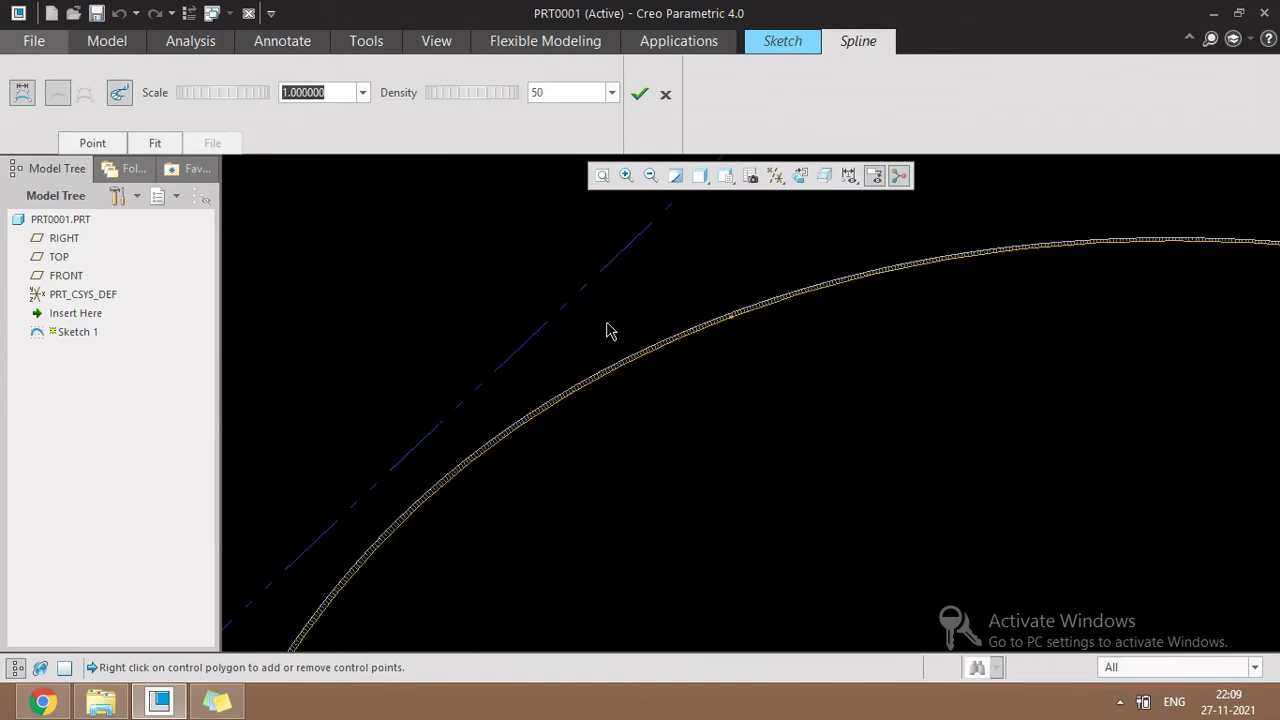
pyautogui.write('20')
pyautogui.press('Return')
pyautogui.scroll(5, 663, 343)
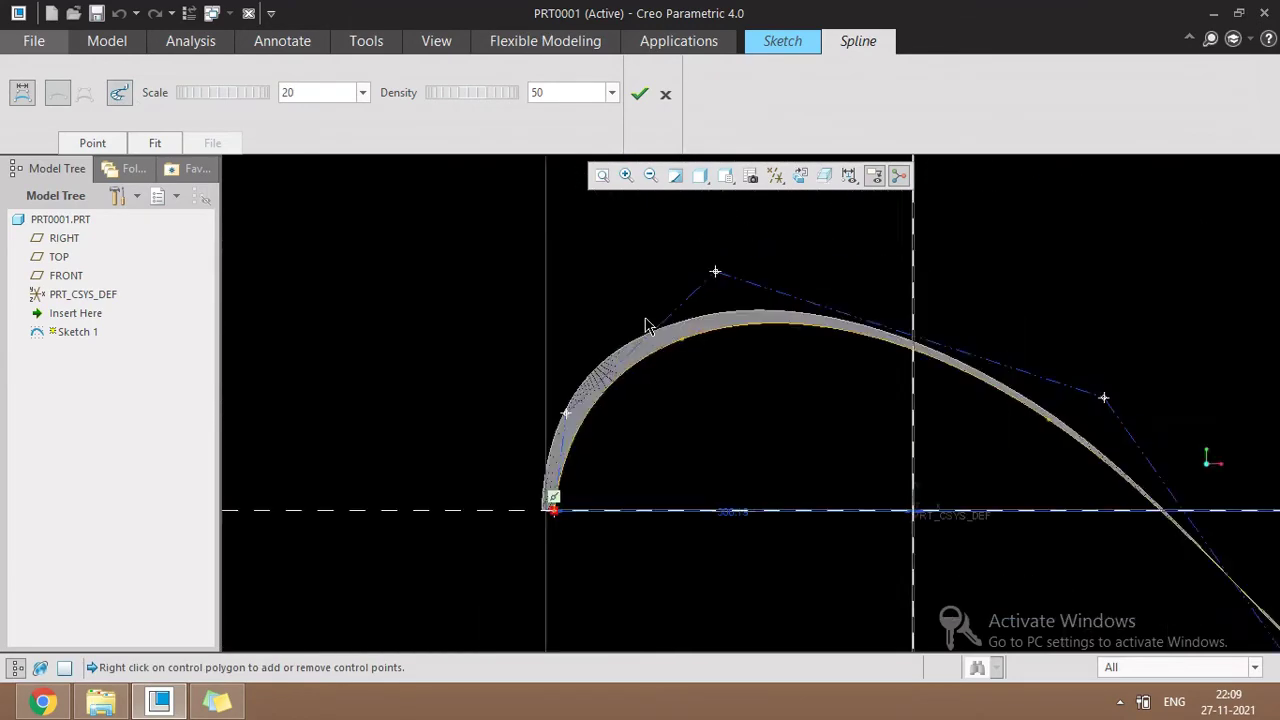
pyautogui.scroll(-2, 988, 505)
pyautogui.scroll(-1, 1000, 531)
pyautogui.scroll(3, 654, 351)
pyautogui.scroll(-3, 546, 320)
pyautogui.scroll(-2, 557, 235)
pyautogui.scroll(2, 530, 230)
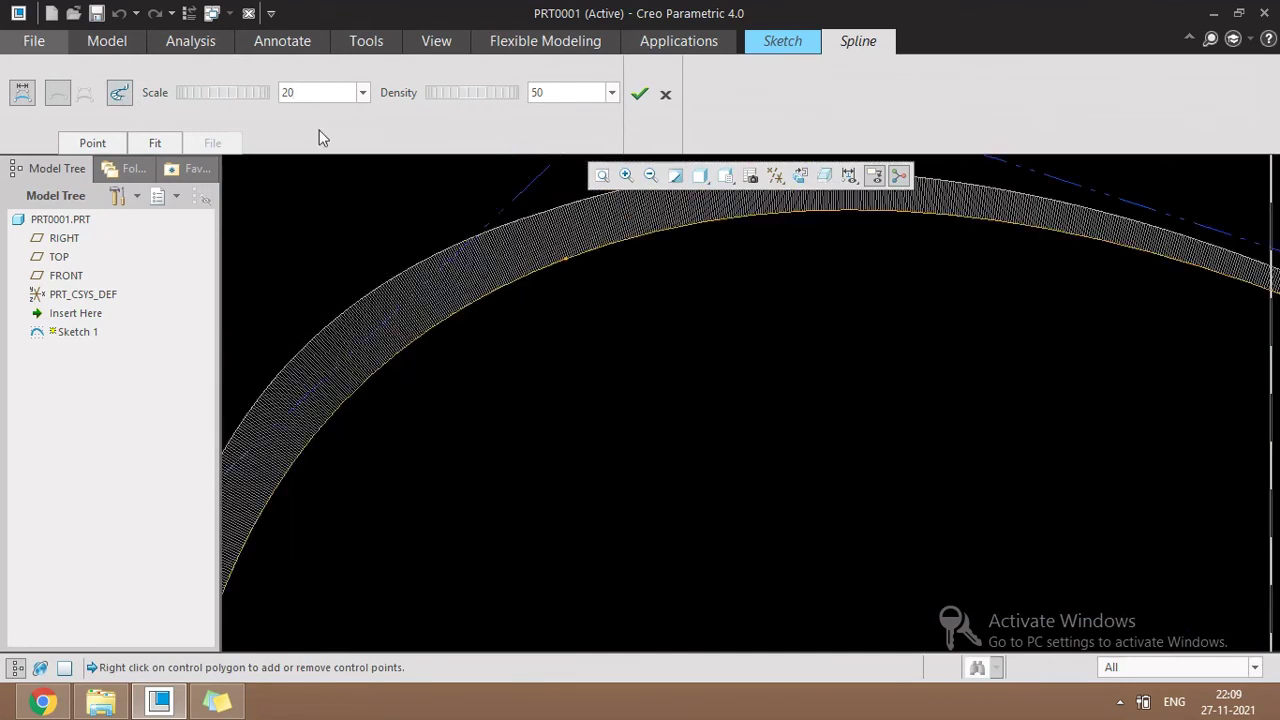
pyautogui.doubleClick(302, 91)
# Step: Change the comb scale to 10 and review the spline's point coordinate settings
pyautogui.write('1')
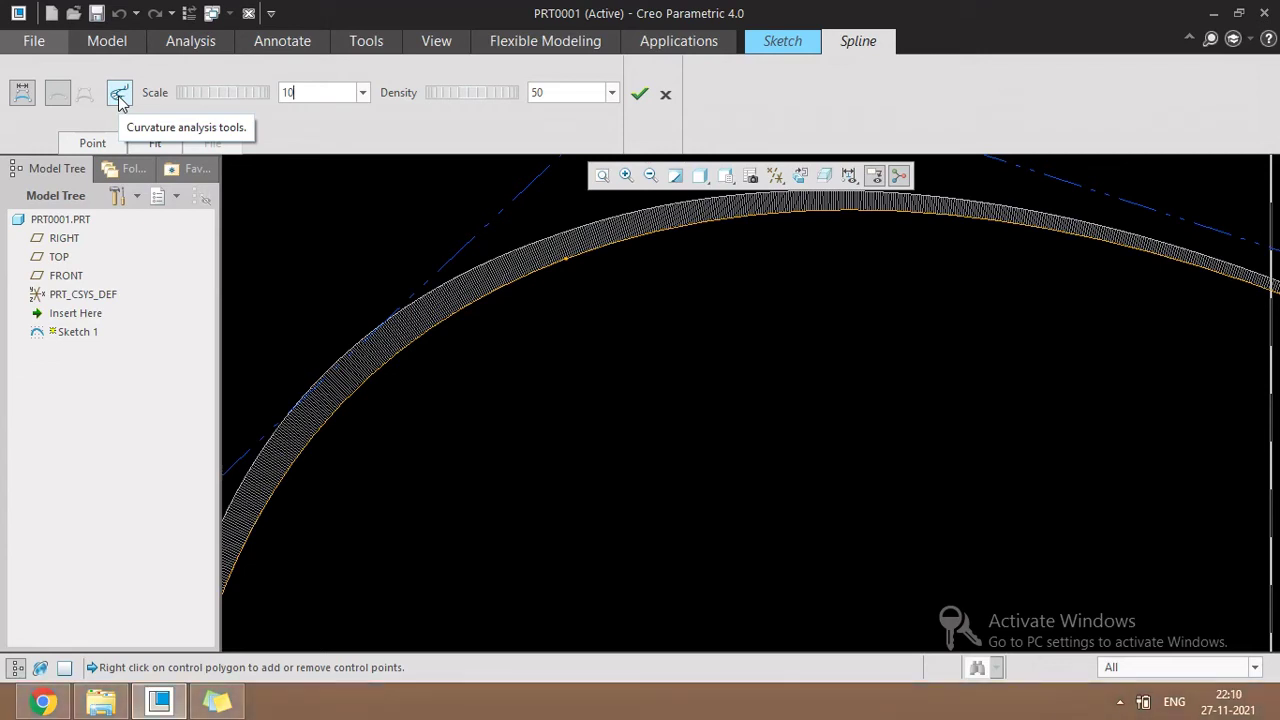
pyautogui.click(94, 144)
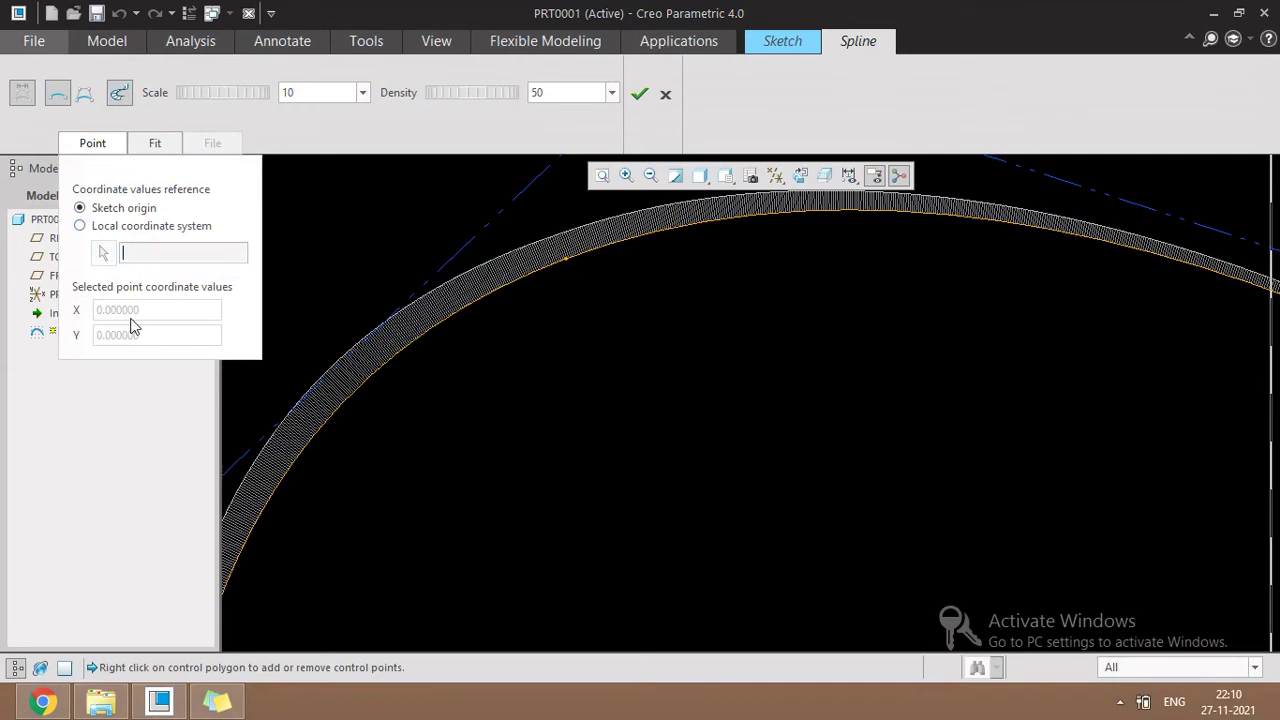
pyautogui.scroll(2, 677, 286)
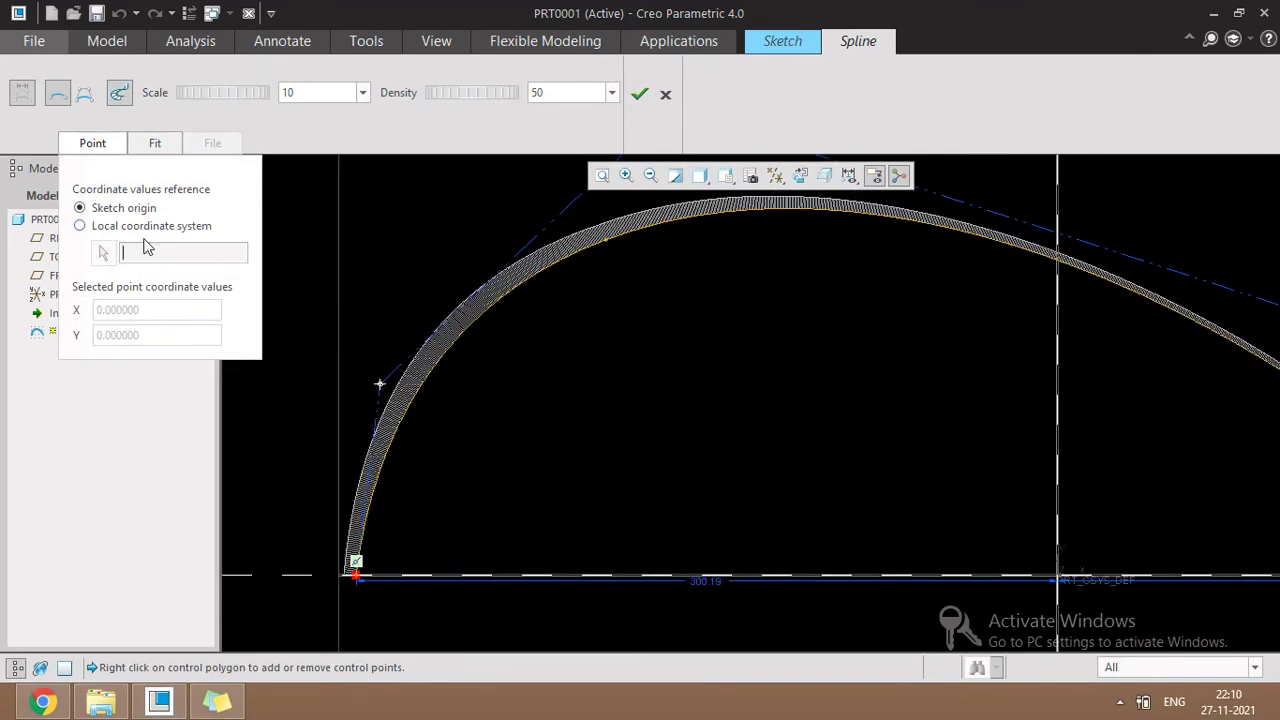
pyautogui.click(156, 150)
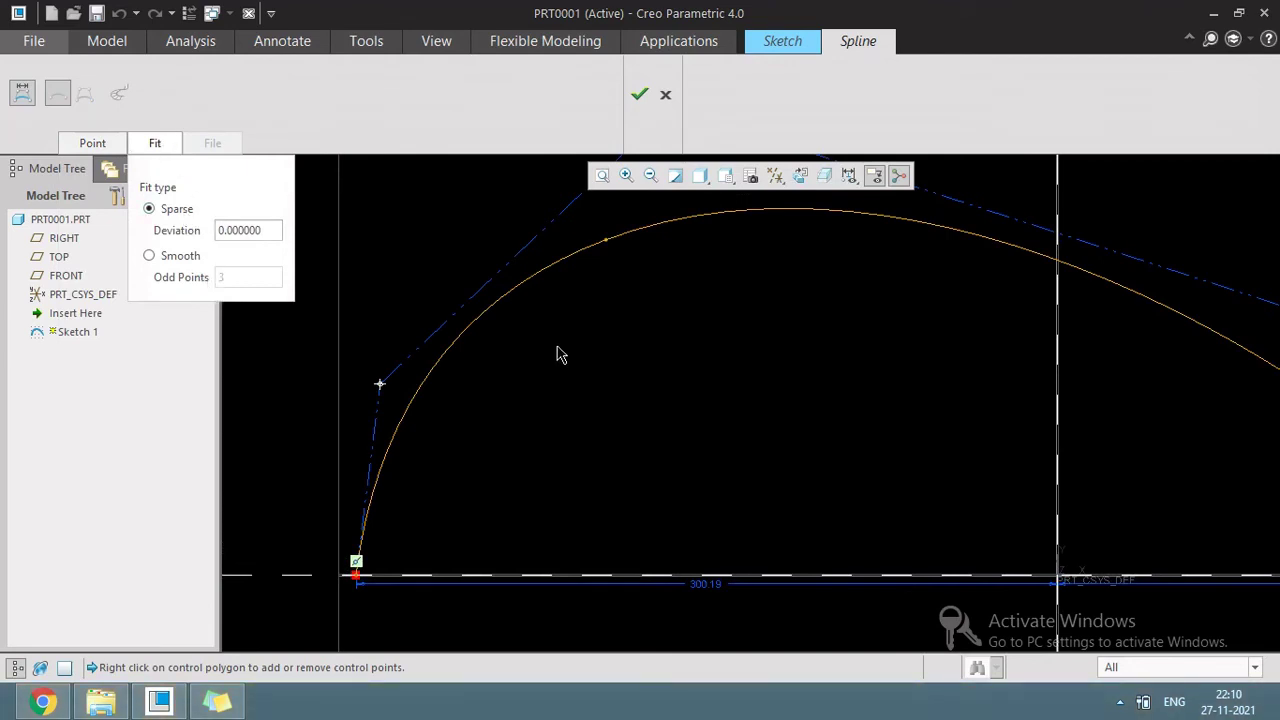
# Step: Refit the spline with Smooth fitting using 6 odd points and finish editing
pyautogui.scroll(-2, 391, 283)
pyautogui.scroll(-2, 500, 317)
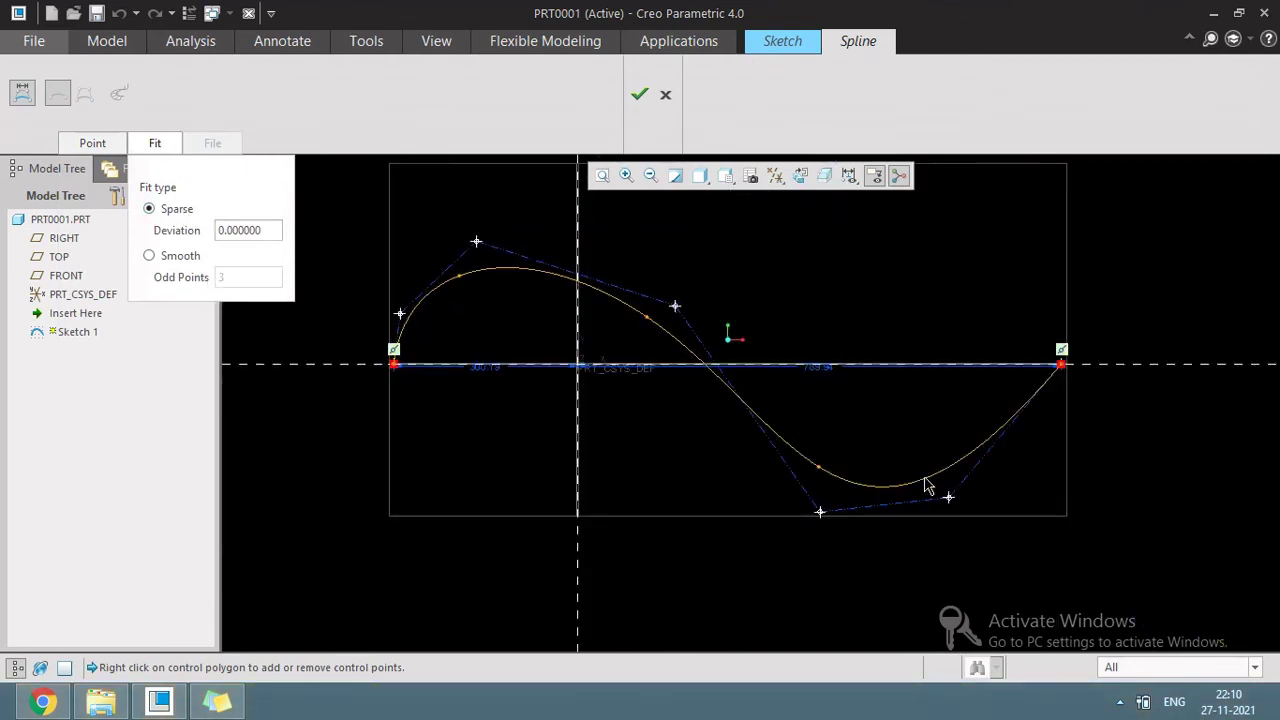
pyautogui.scroll(1, 965, 440)
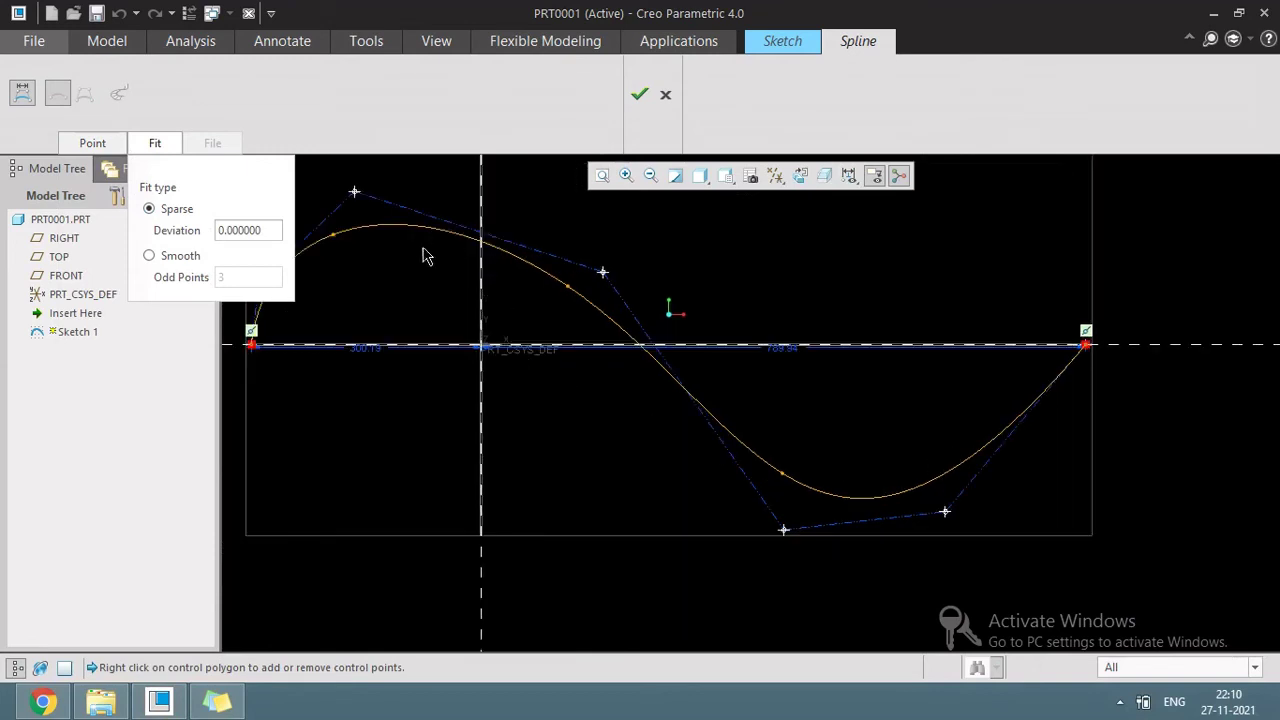
pyautogui.click(170, 257)
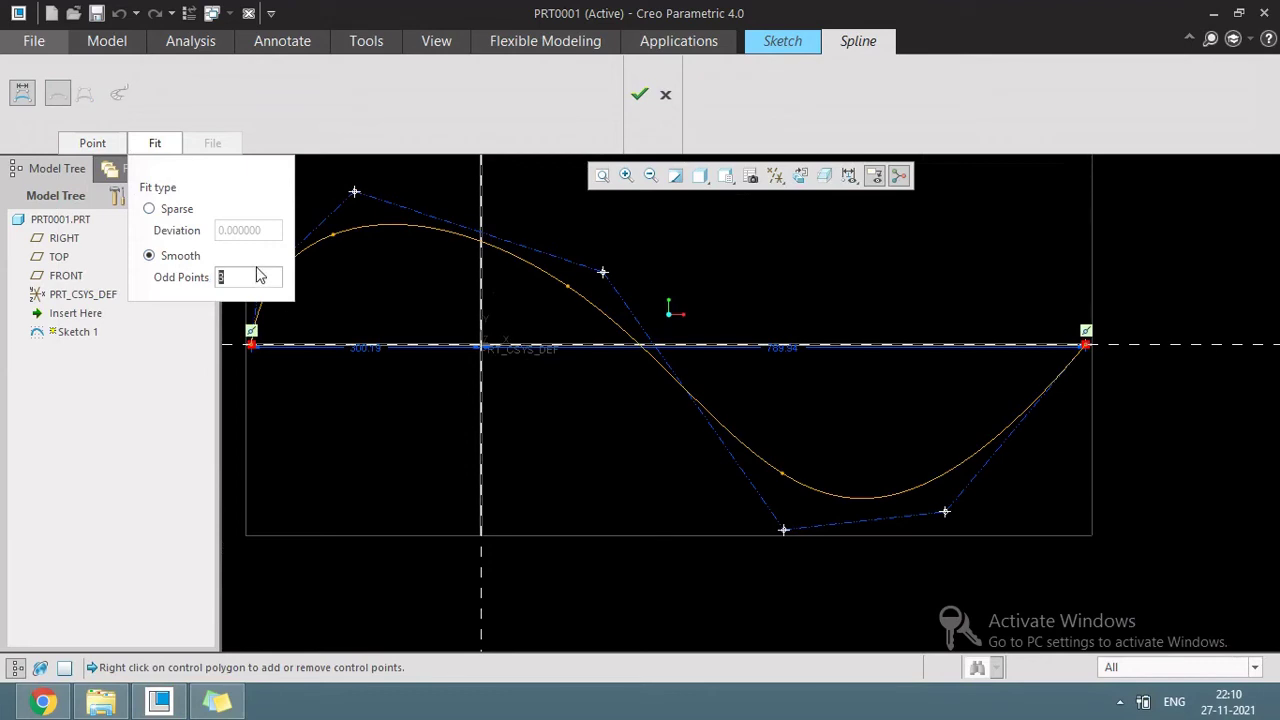
pyautogui.press('Return')
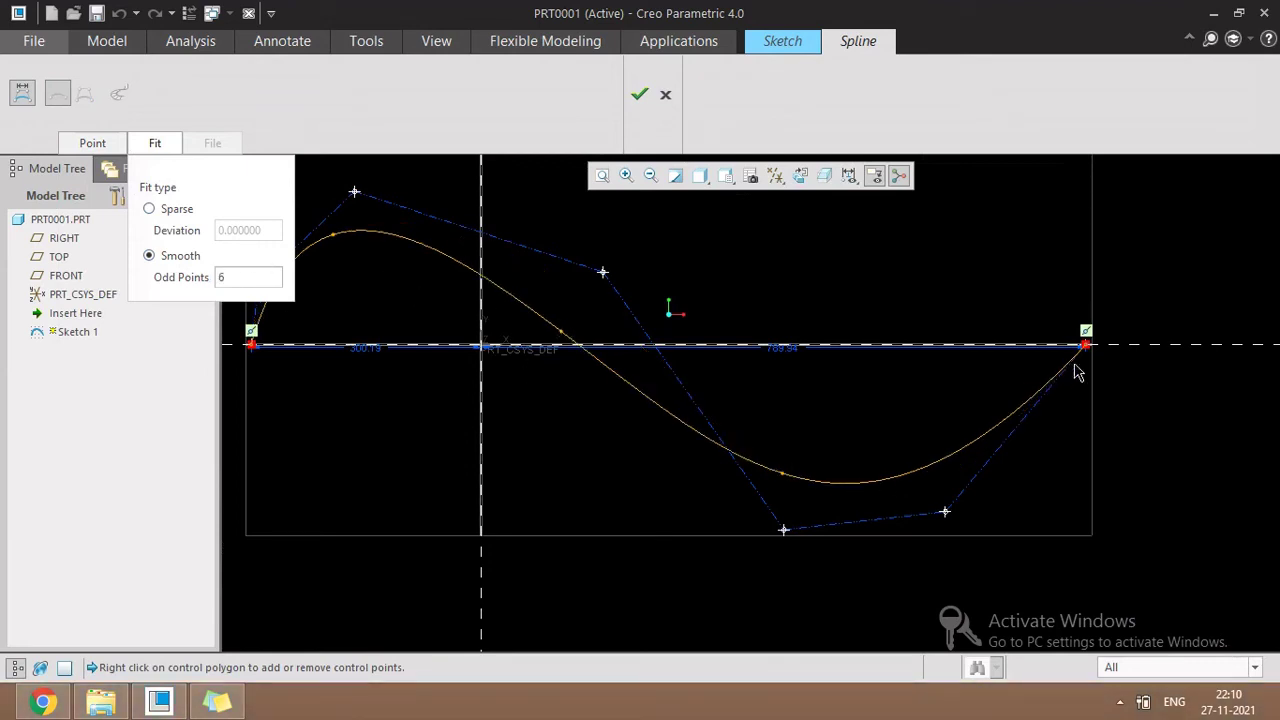
pyautogui.click(156, 145)
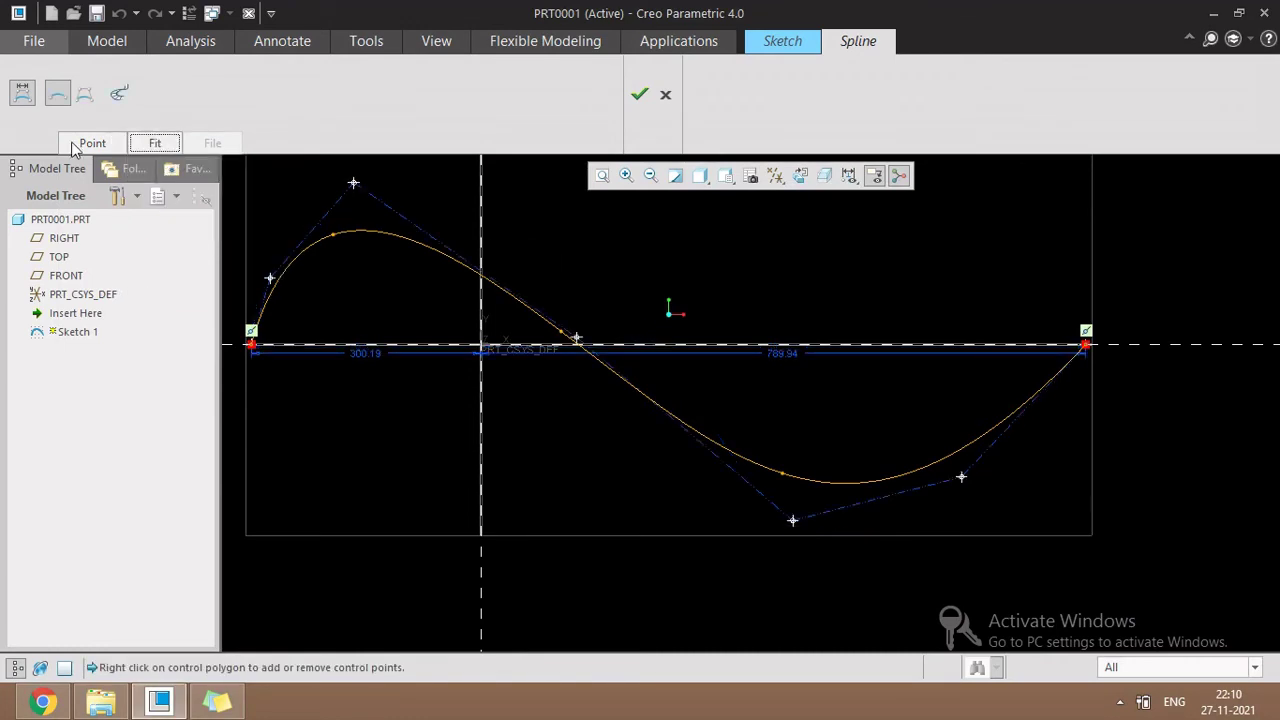
pyautogui.middleClick(396, 263)
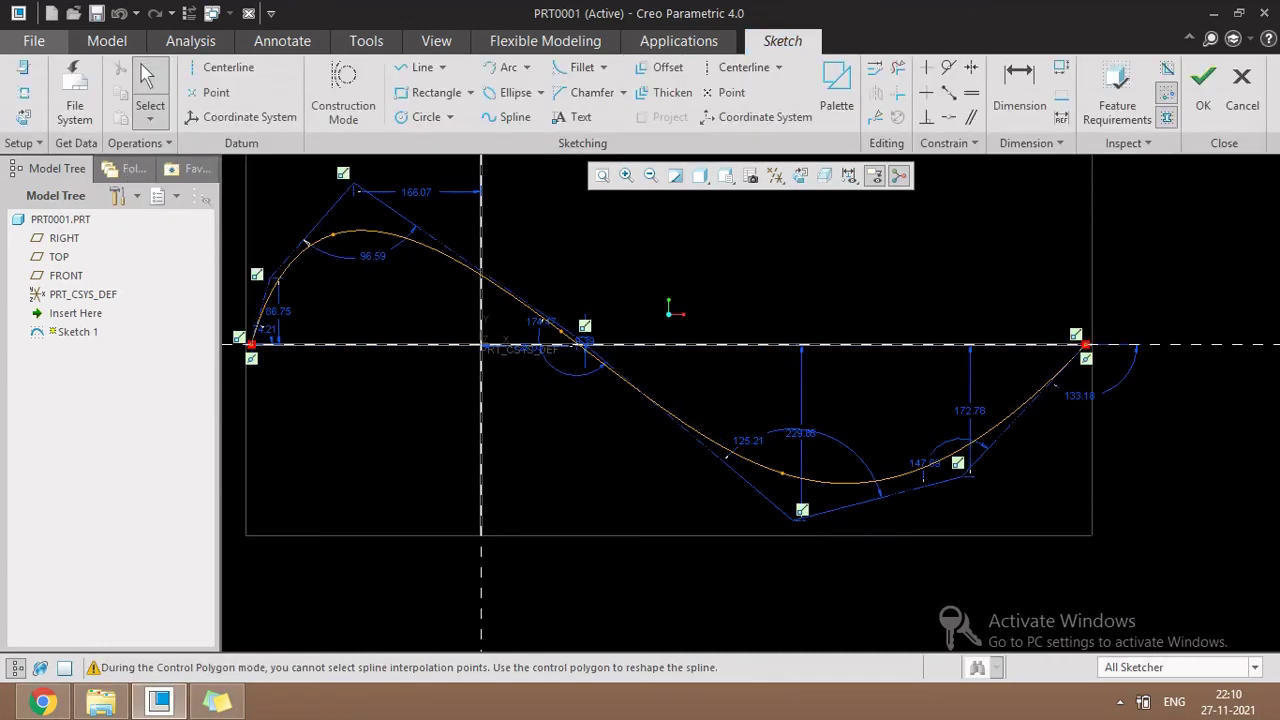
# Step: Reopen the spline and switch from interpolation points back to control polygon editing
pyautogui.scroll(5, 370, 244)
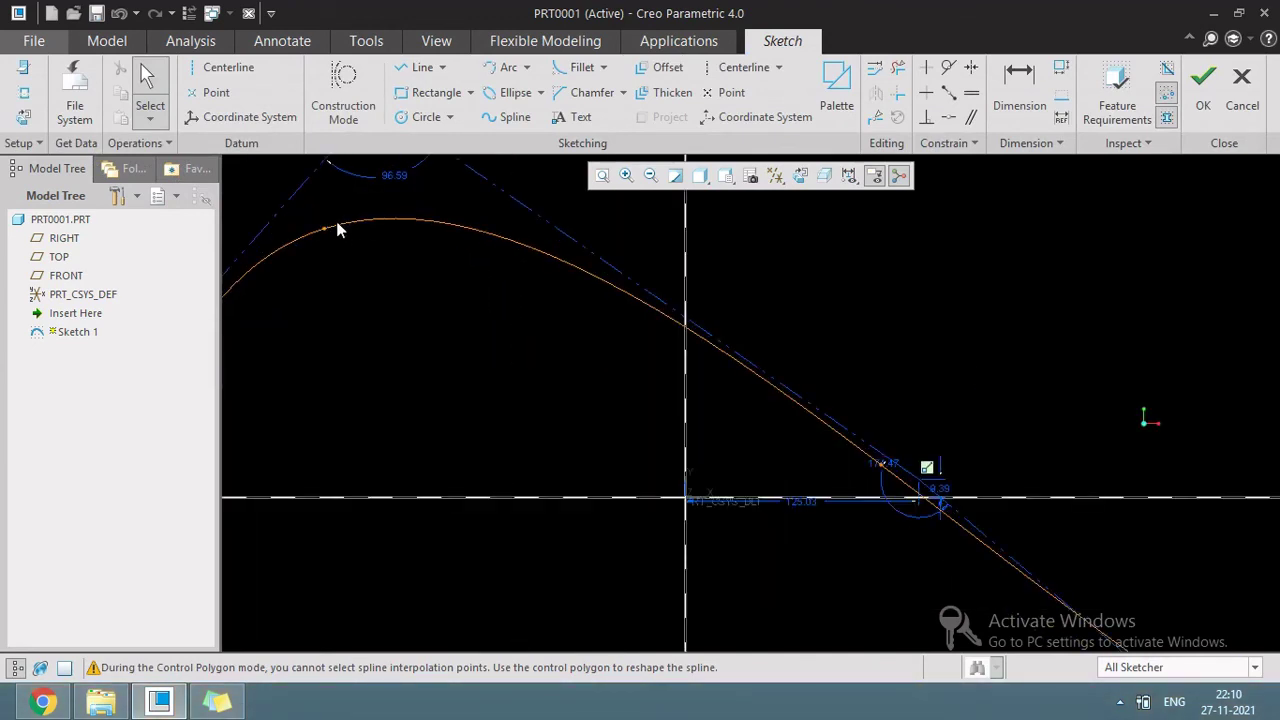
pyautogui.doubleClick(321, 230)
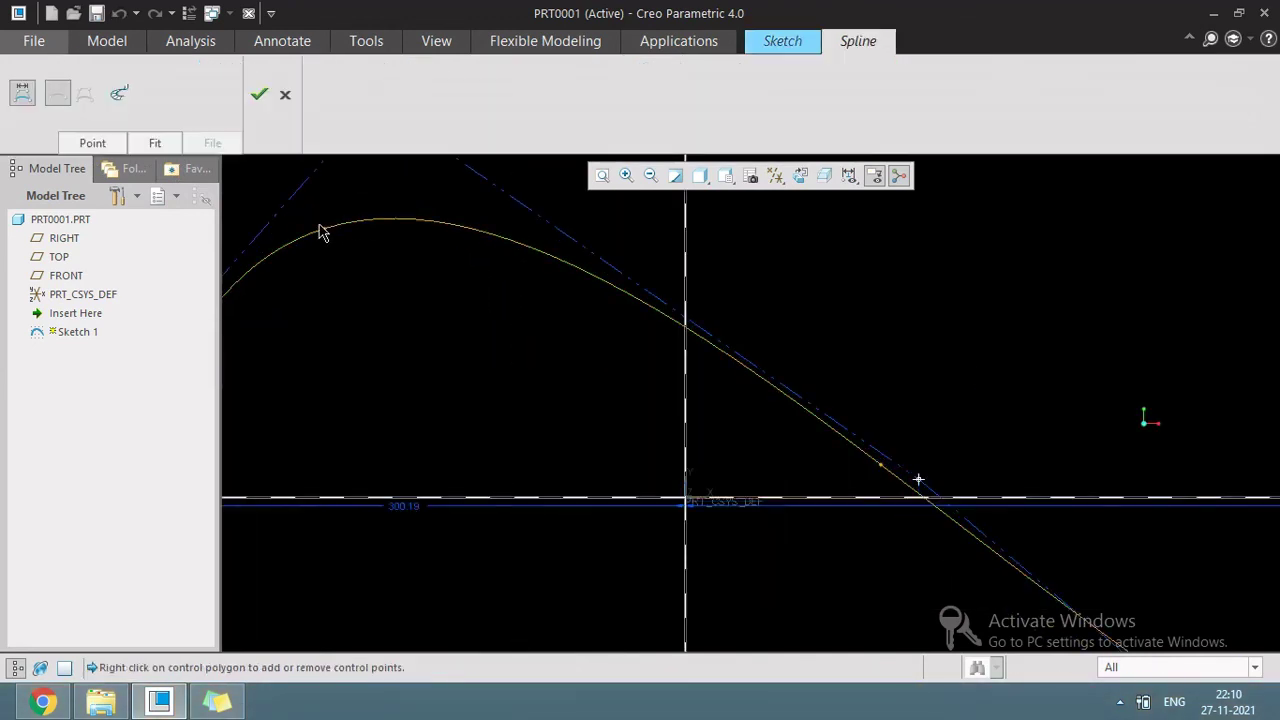
pyautogui.click(57, 97)
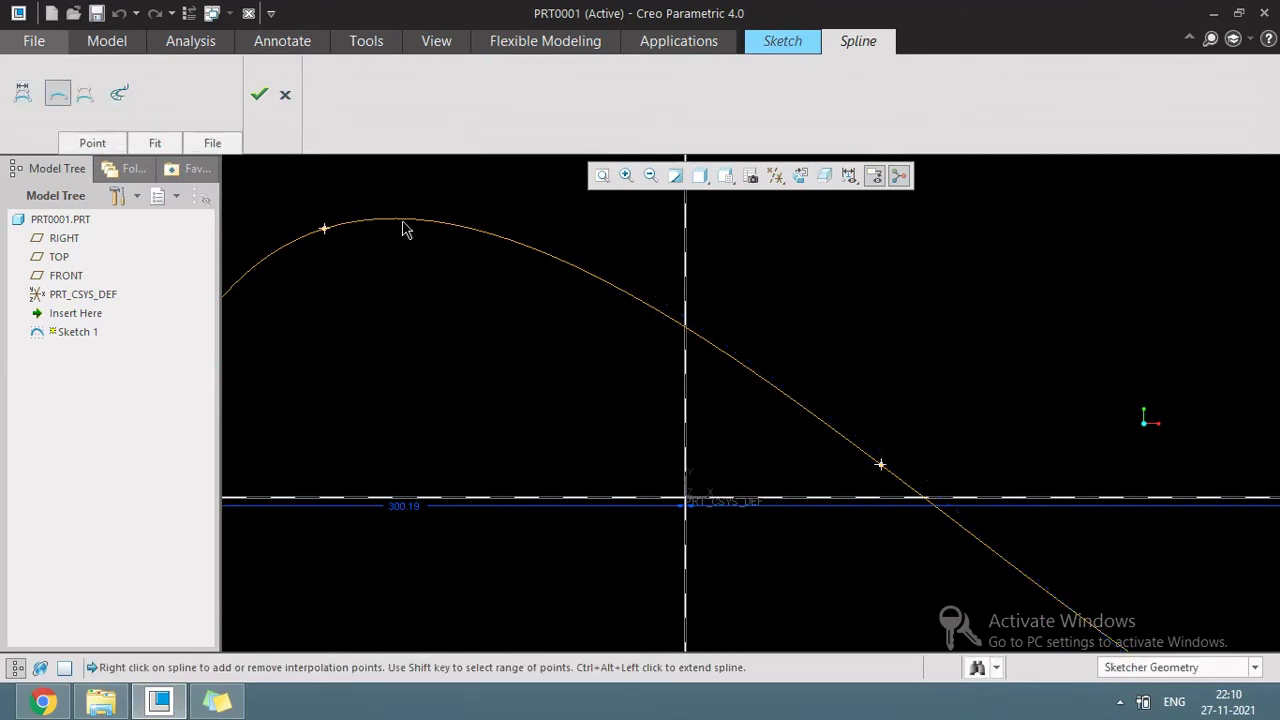
pyautogui.scroll(3, 470, 260)
pyautogui.click(22, 93)
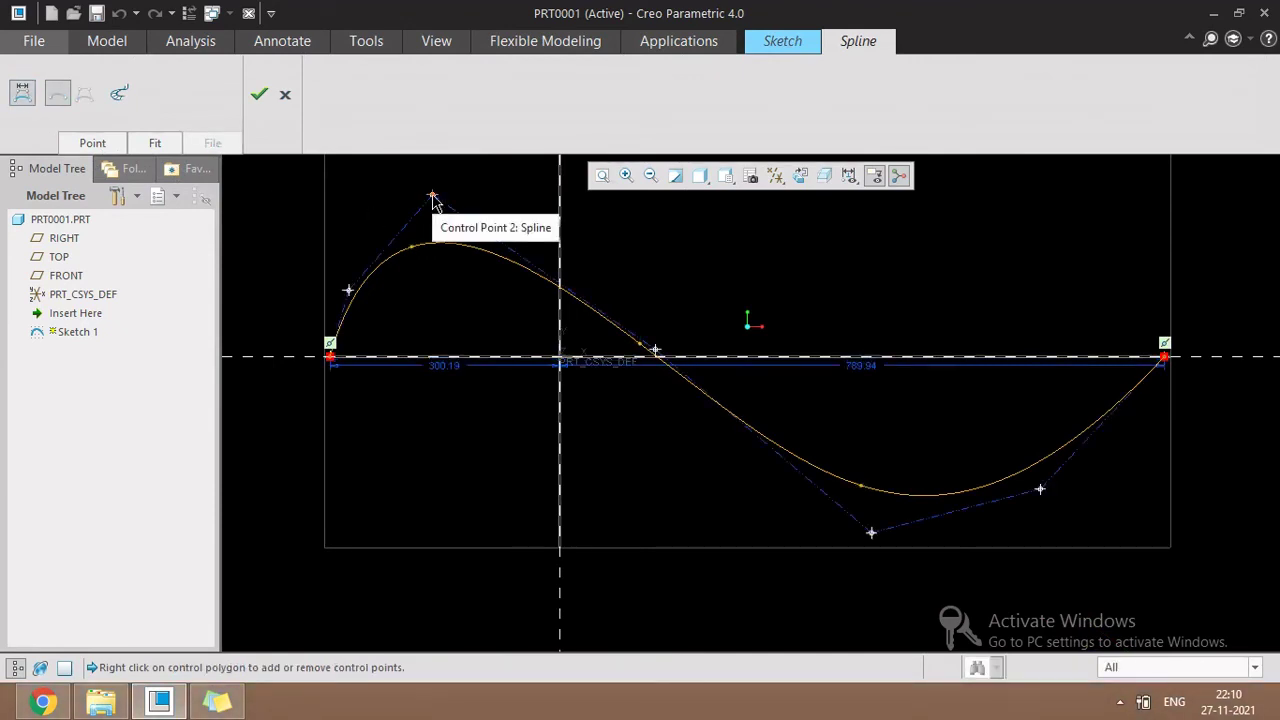
# Step: Drag the control points to flatten the top arc and bulge the left arc into a loop
pyautogui.moveTo(432, 195); pyautogui.dragTo(441, 228)
pyautogui.moveTo(349, 290); pyautogui.dragTo(447, 357)
pyautogui.moveTo(441, 228); pyautogui.dragTo(342, 206)
pyautogui.moveTo(443, 357); pyautogui.dragTo(432, 352)
pyautogui.moveTo(366, 311); pyautogui.dragTo(383, 277)
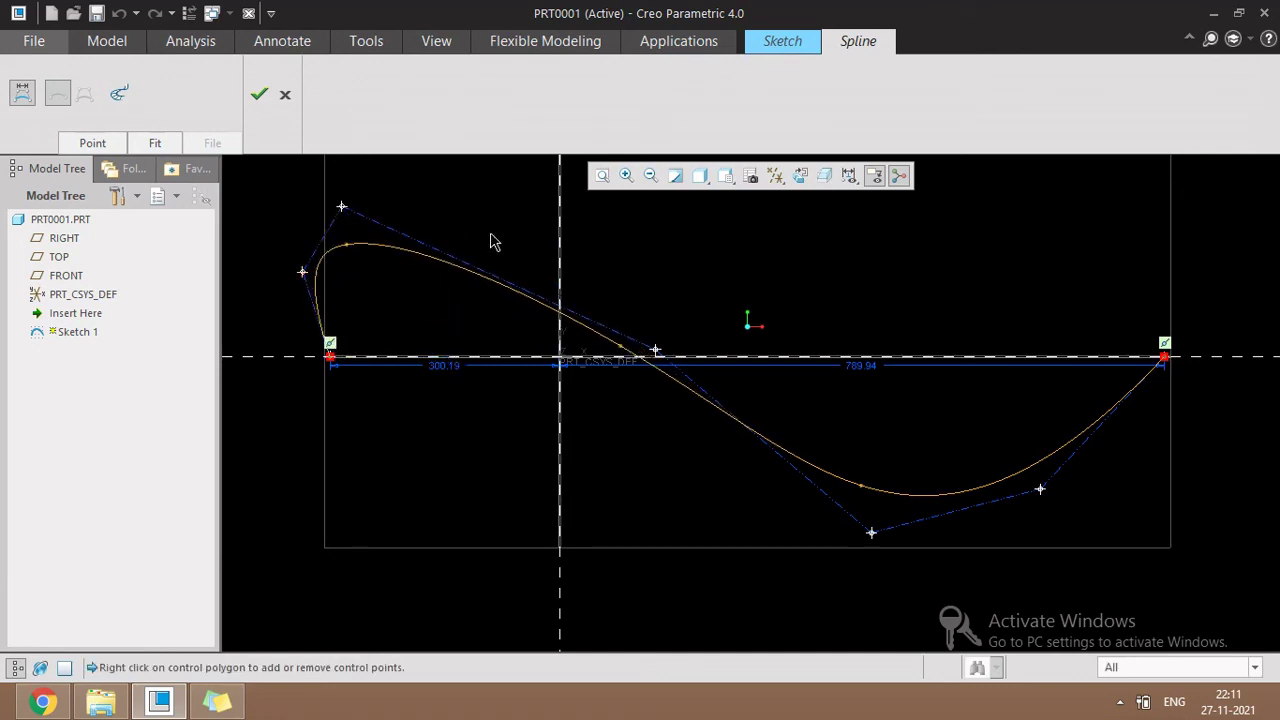
pyautogui.click(260, 95)
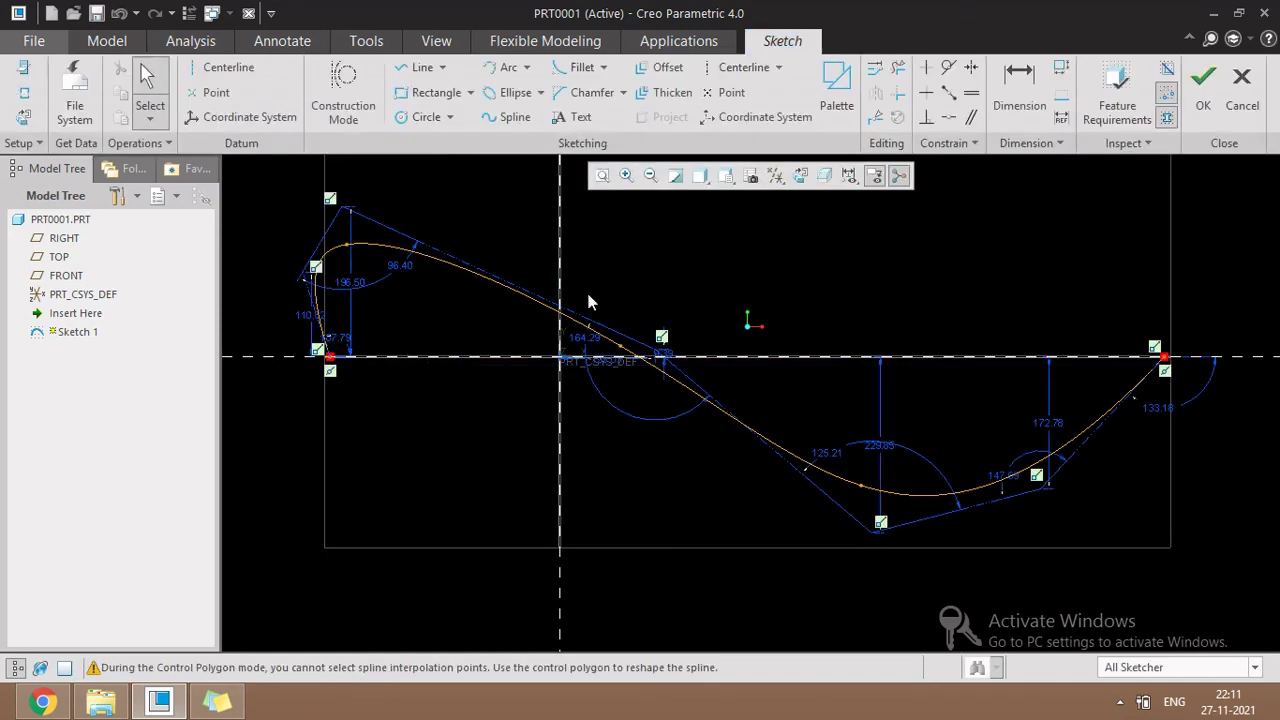
pyautogui.scroll(-3, 588, 300)
# Step: Finish Sketch 1 and start Sketch 2 on the RIGHT datum plane
pyautogui.click(1203, 85)
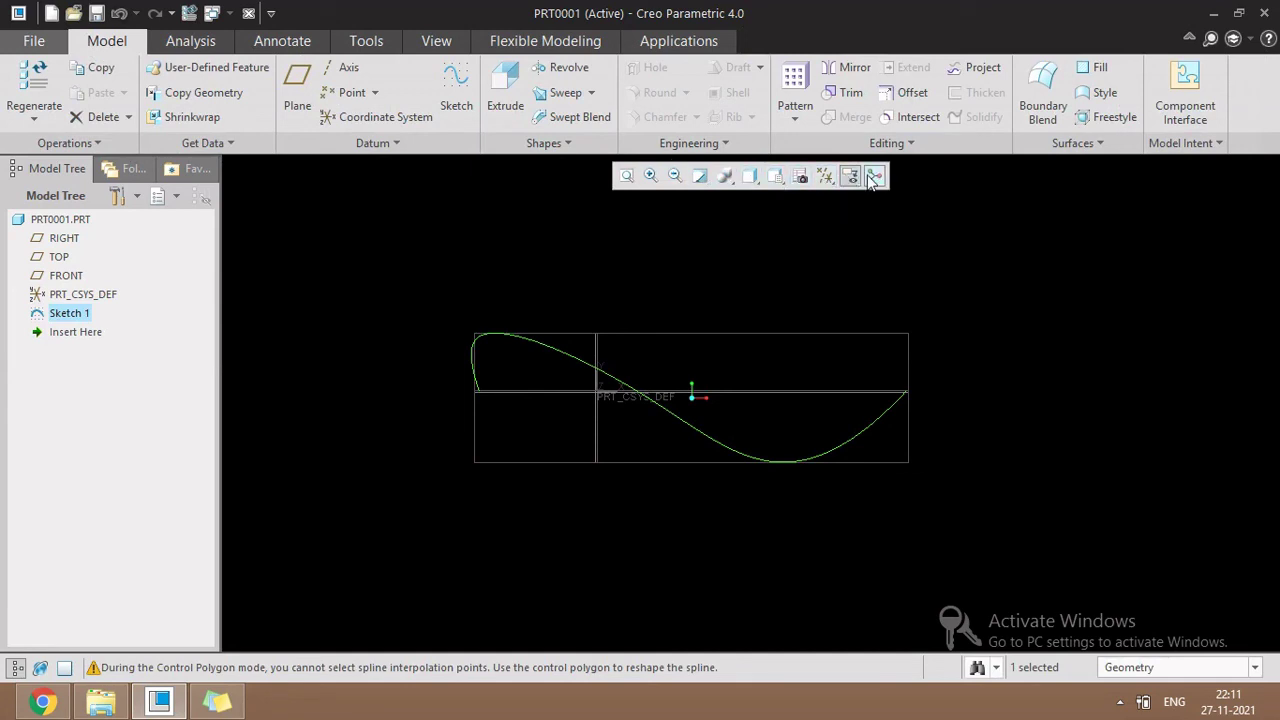
pyautogui.click(456, 100)
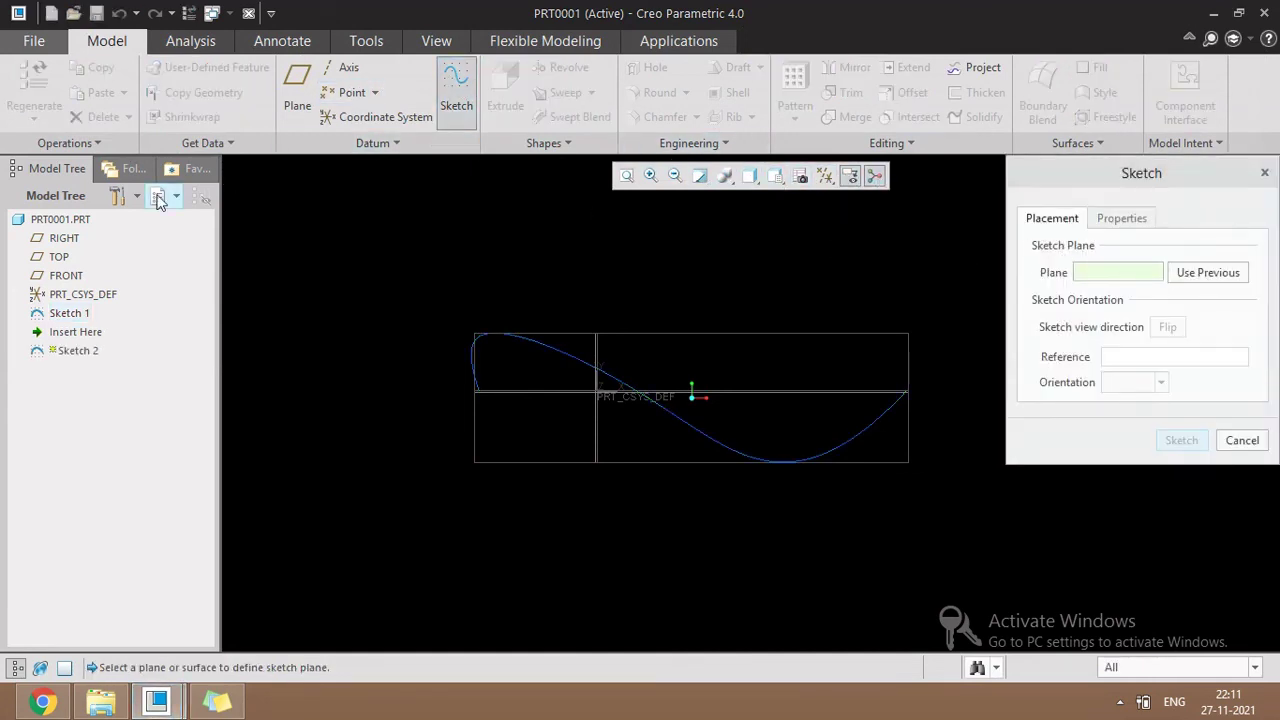
pyautogui.click(66, 275)
pyautogui.click(1181, 441)
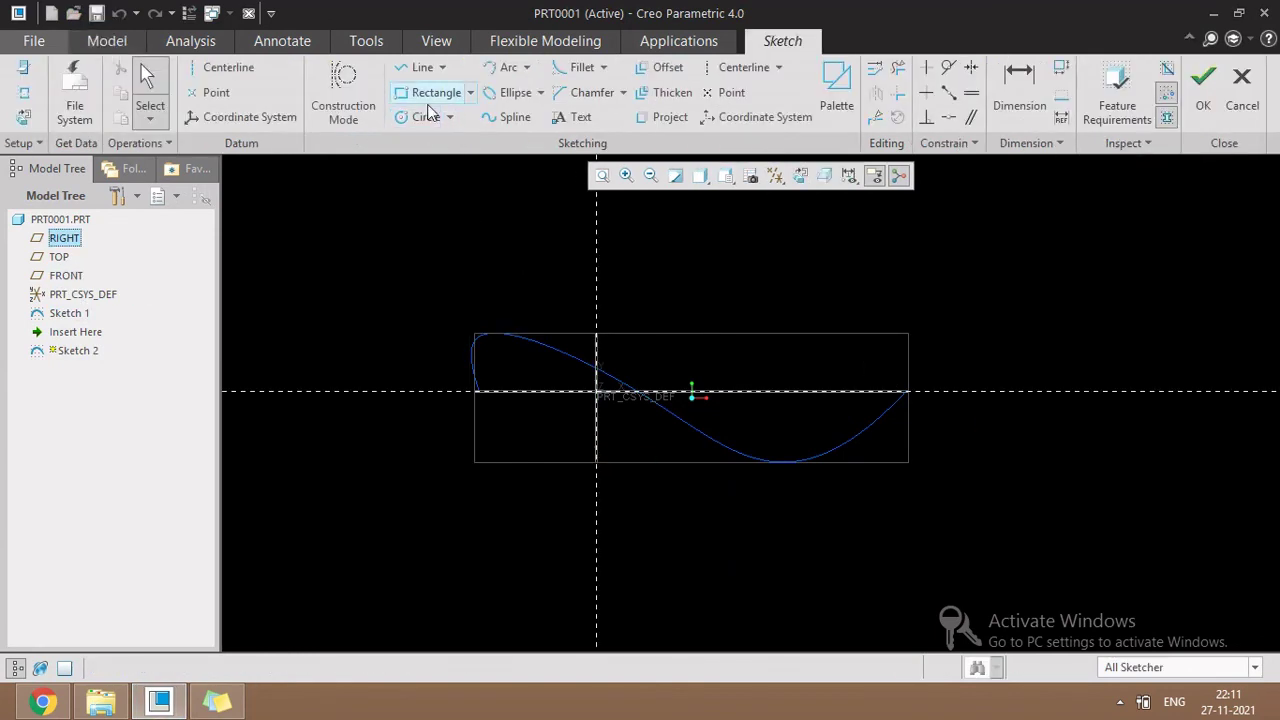
pyautogui.click(512, 117)
# Step: Draw a small three-point arched spline to the right of the first sketch
pyautogui.click(1016, 392)
pyautogui.click(1118, 334)
pyautogui.click(1250, 416)
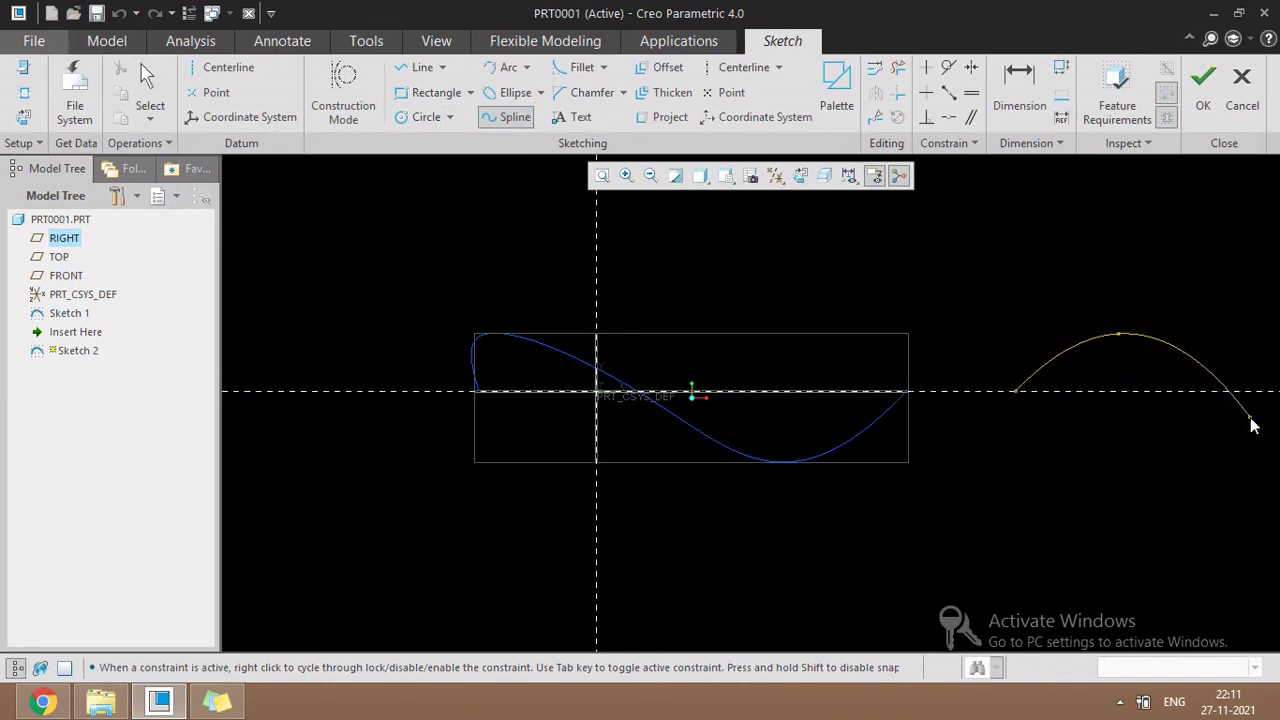
pyautogui.middleClick(1162, 362)
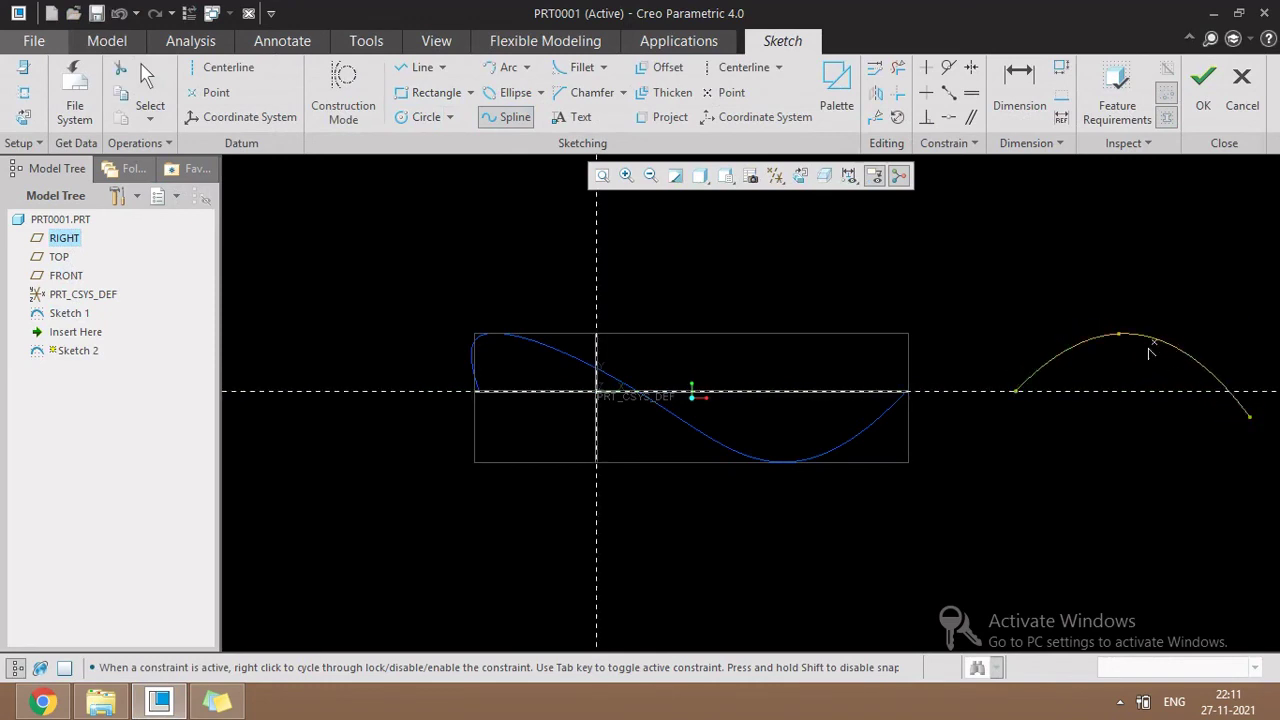
pyautogui.scroll(-3, 600, 206)
# Step: Draw a short three-point spline above the first sketch
pyautogui.click(508, 246)
pyautogui.click(634, 228)
pyautogui.click(724, 244)
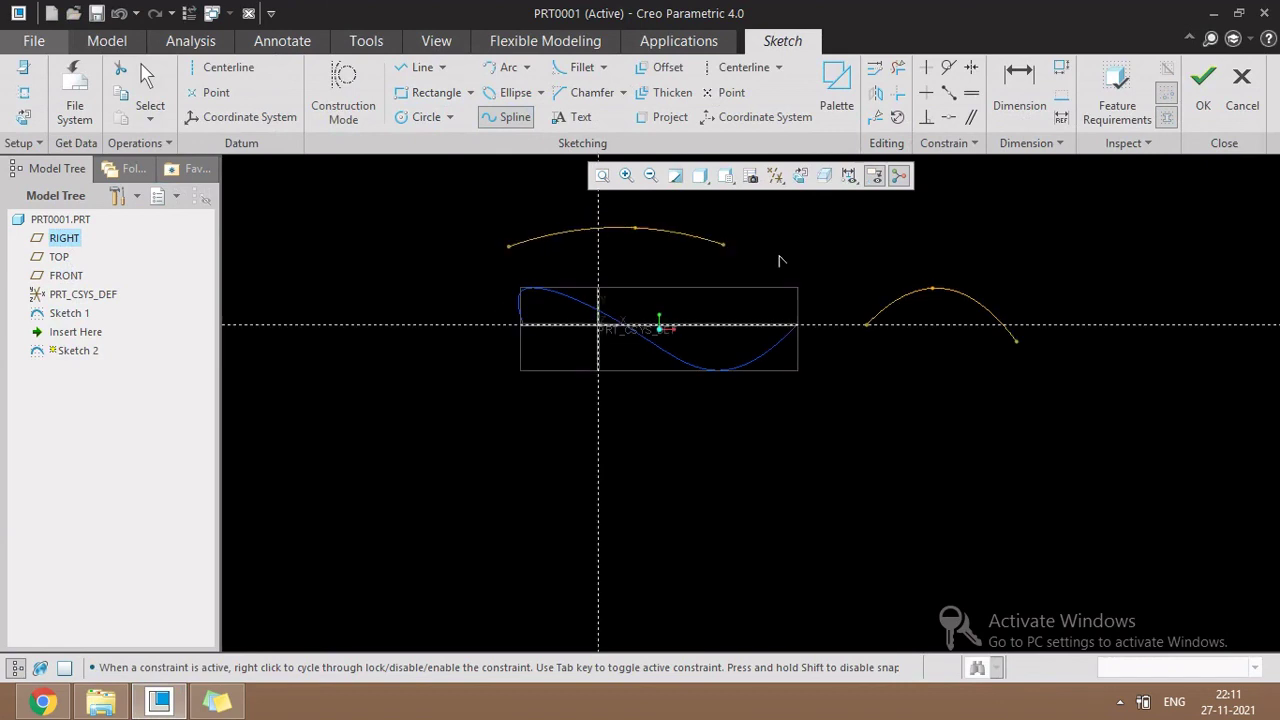
pyautogui.middleClick(830, 250)
pyautogui.middleClick(867, 292)
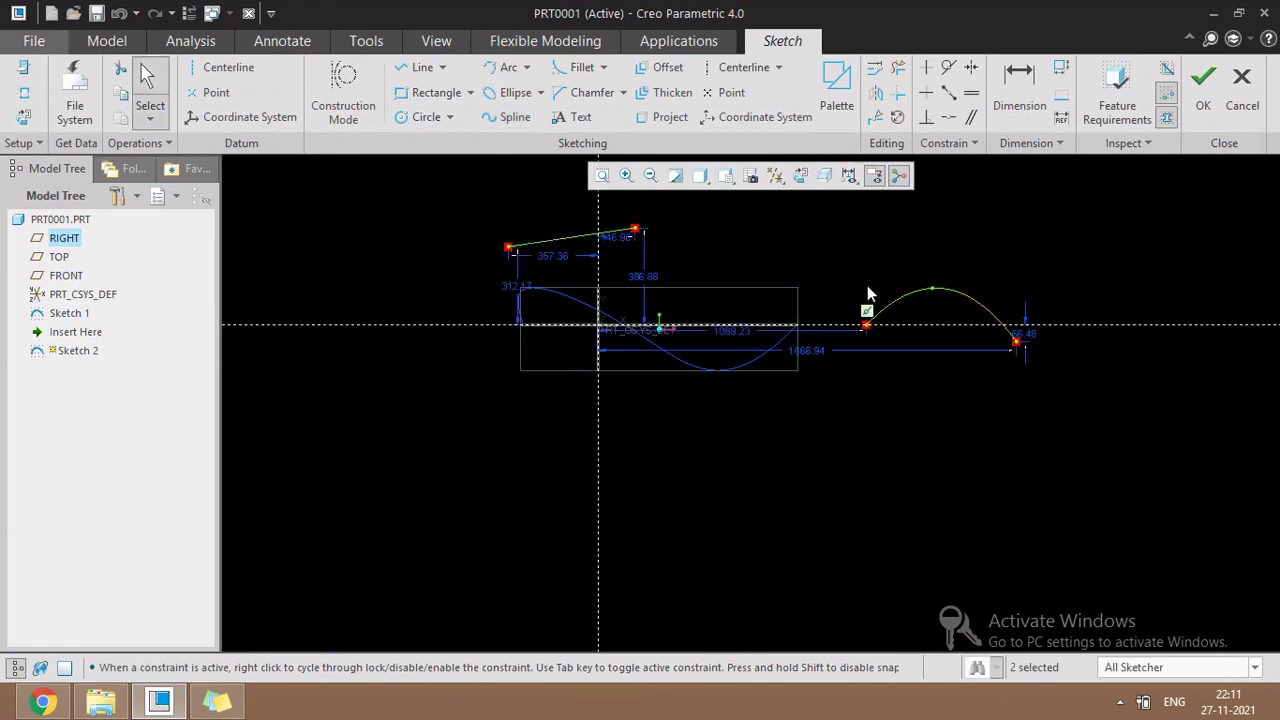
# Step: Draw a large thirteen-point spline looping around the earlier curve from top left to top right
pyautogui.click(497, 121)
pyautogui.click(860, 209)
pyautogui.click(1082, 263)
pyautogui.click(1106, 418)
pyautogui.click(1031, 546)
pyautogui.click(800, 548)
pyautogui.click(632, 489)
pyautogui.click(531, 517)
pyautogui.click(459, 545)
pyautogui.click(258, 462)
pyautogui.click(276, 338)
pyautogui.click(309, 214)
pyautogui.click(401, 192)
pyautogui.middleClick(437, 286)
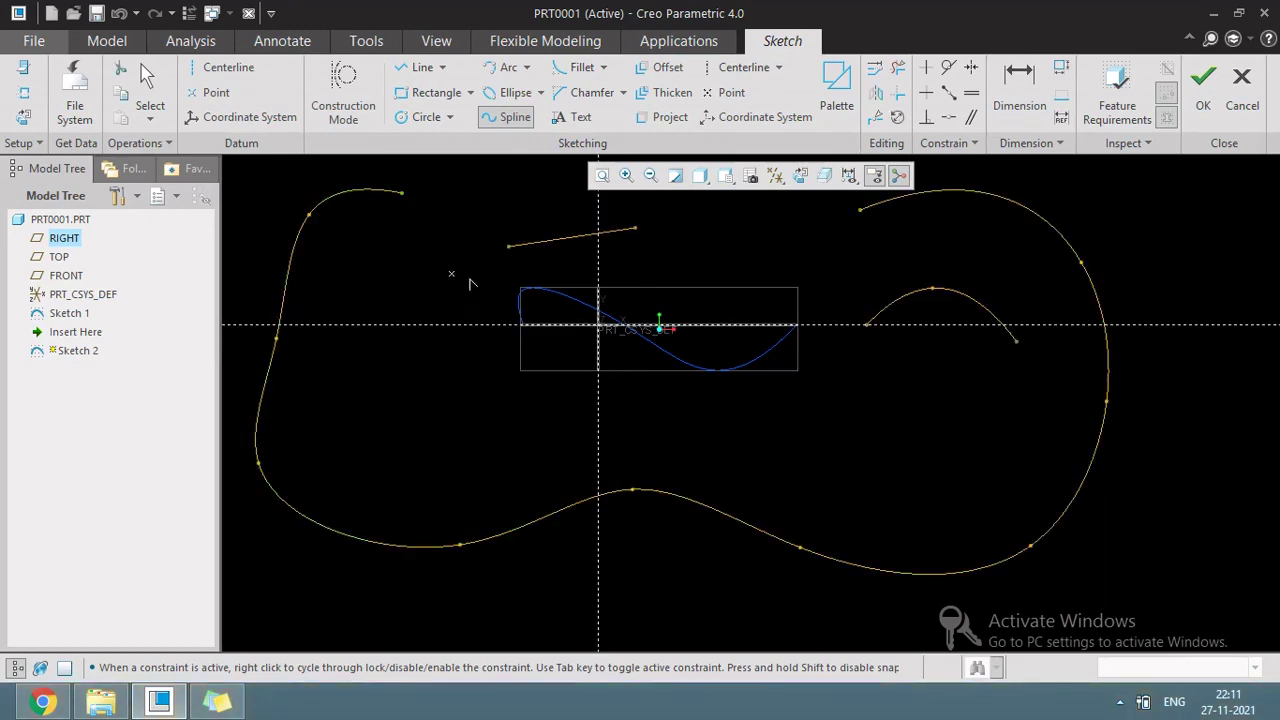
pyautogui.scroll(2, 1087, 252)
pyautogui.middleClick(1080, 272)
# Step: Drag the large spline's right and lower points inward to reshape its loop
pyautogui.moveTo(1078, 272)
pyautogui.mouseDown()
pyautogui.moveTo(986, 355)
pyautogui.moveTo(1082, 250)
pyautogui.mouseUp()
pyautogui.moveTo(1107, 441); pyautogui.dragTo(1060, 423)
pyautogui.scroll(-2, 1100, 306)
pyautogui.moveTo(1045, 494); pyautogui.dragTo(997, 422)
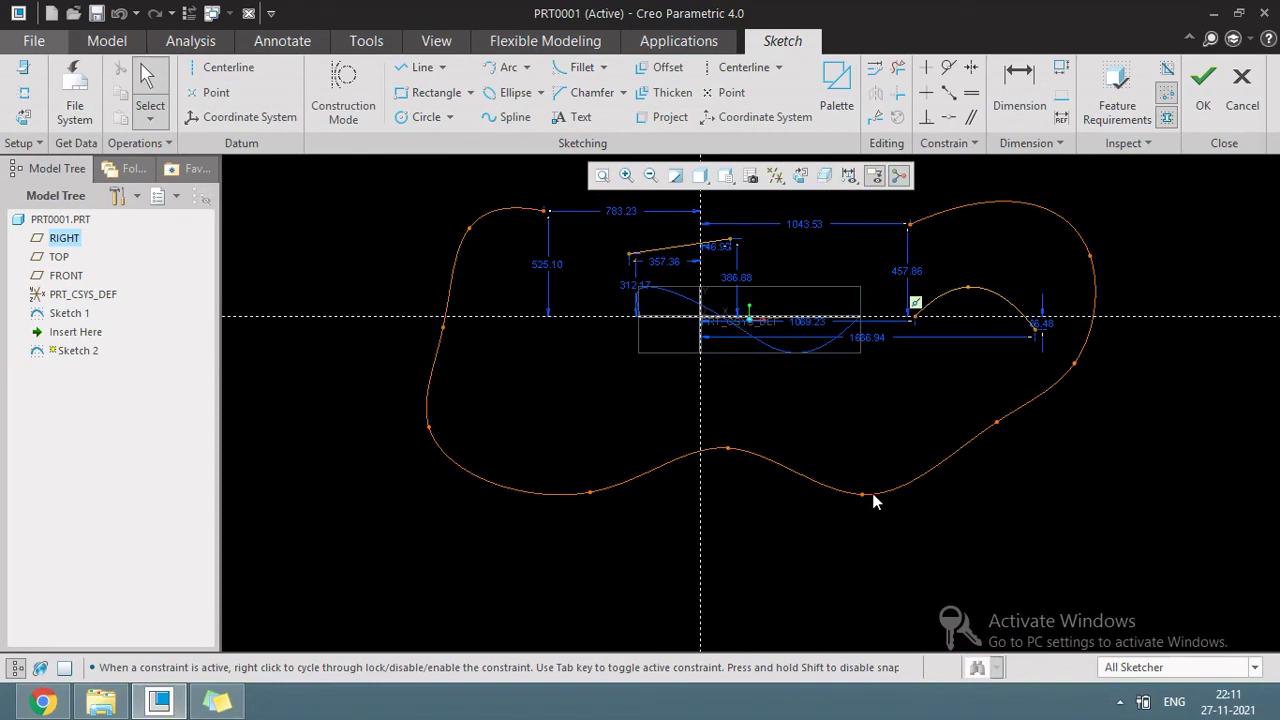
pyautogui.moveTo(861, 494); pyautogui.dragTo(871, 522)
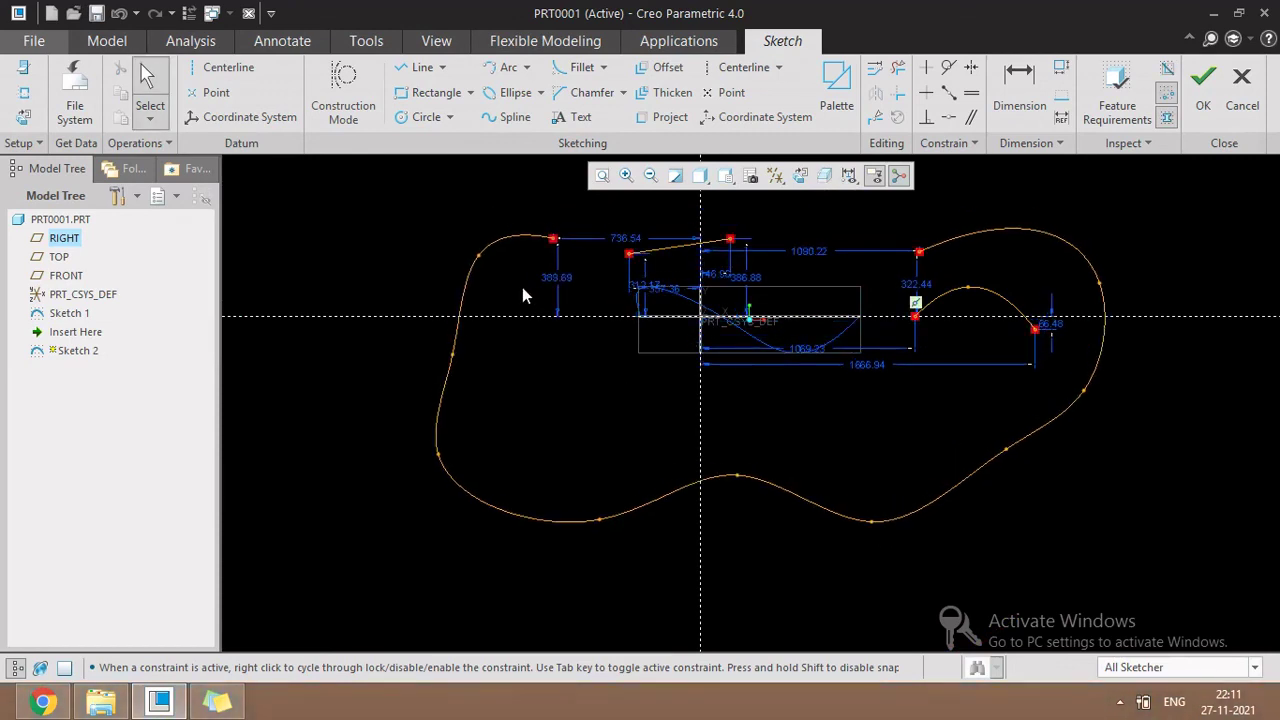
pyautogui.scroll(1, 675, 285)
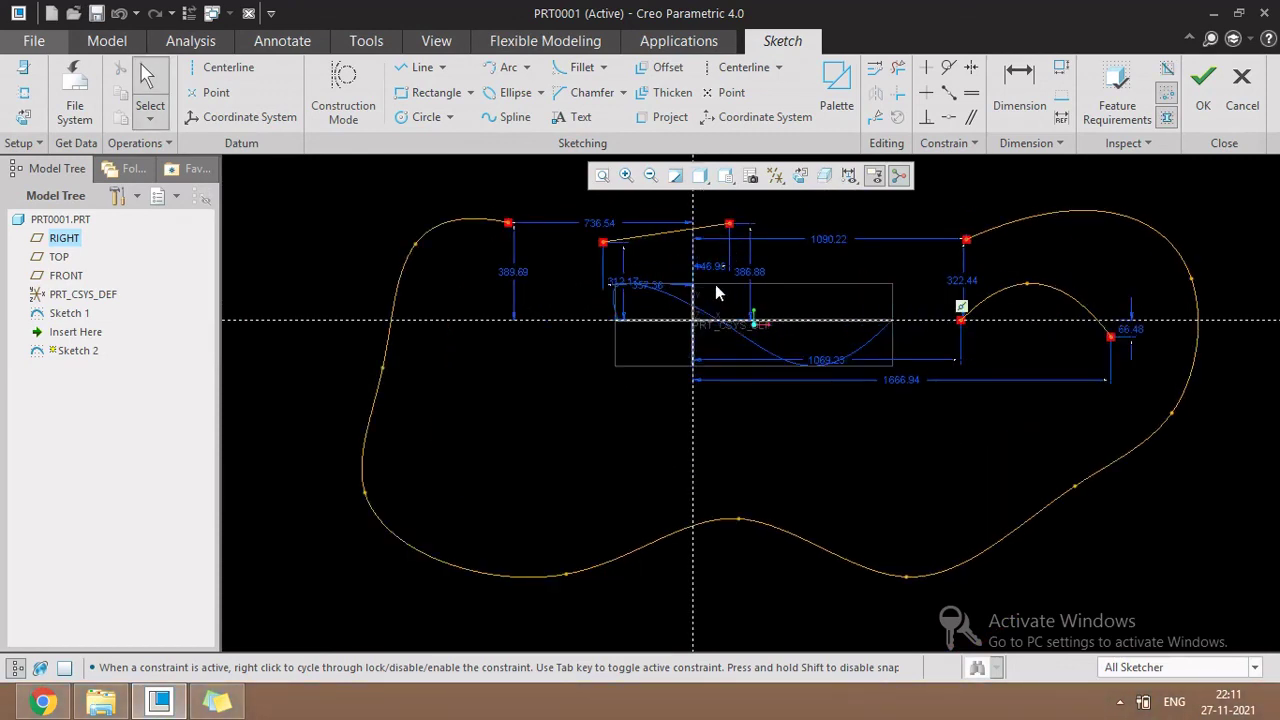